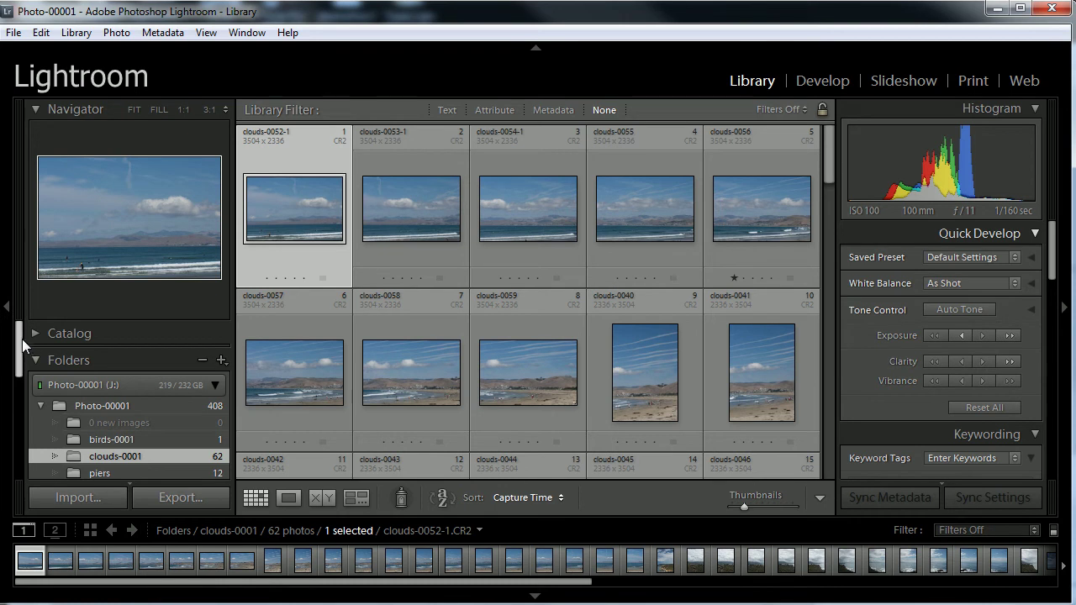
# - Select clouds-0059 and enlarge the grid thumbnails to two large cells per row
pyautogui.moveTo(22, 338); pyautogui.dragTo(20, 368)
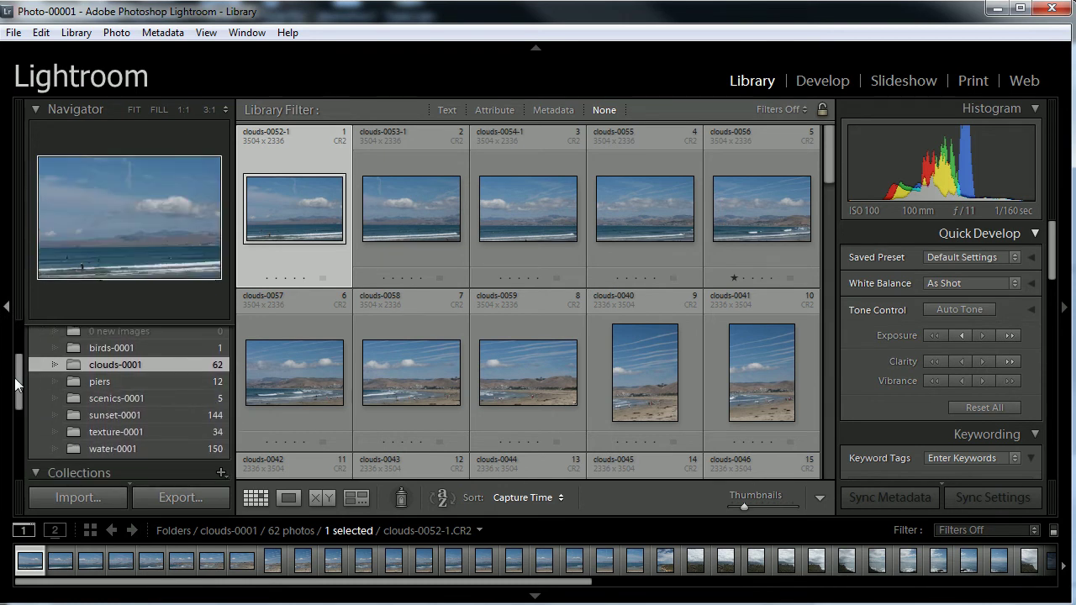
pyautogui.moveTo(19, 374); pyautogui.dragTo(20, 380)
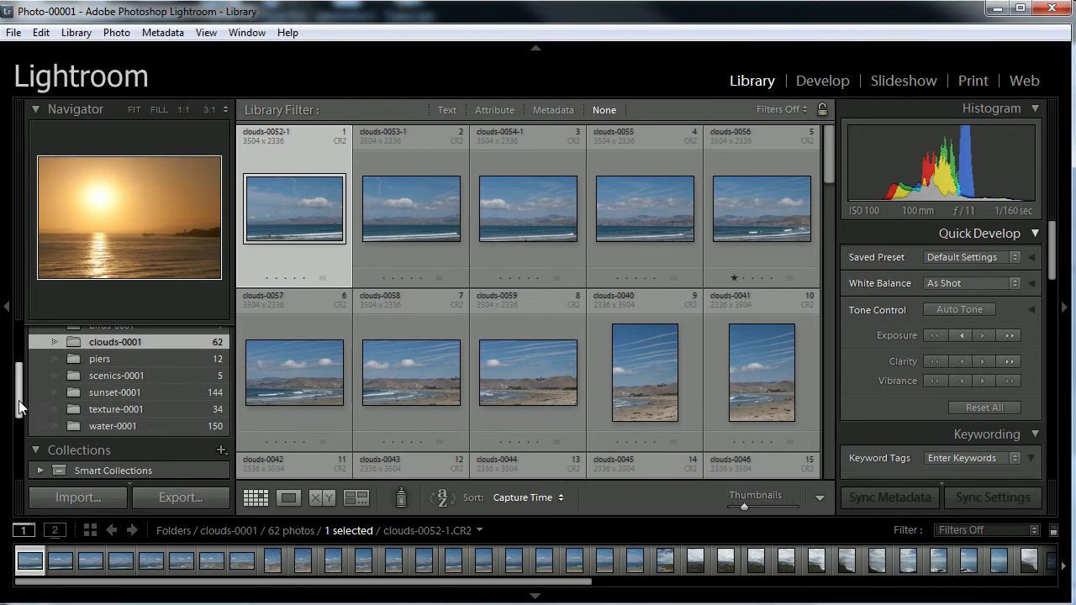
pyautogui.moveTo(20, 401)
pyautogui.mouseDown()
pyautogui.moveTo(20, 391)
pyautogui.moveTo(19, 420)
pyautogui.mouseUp()
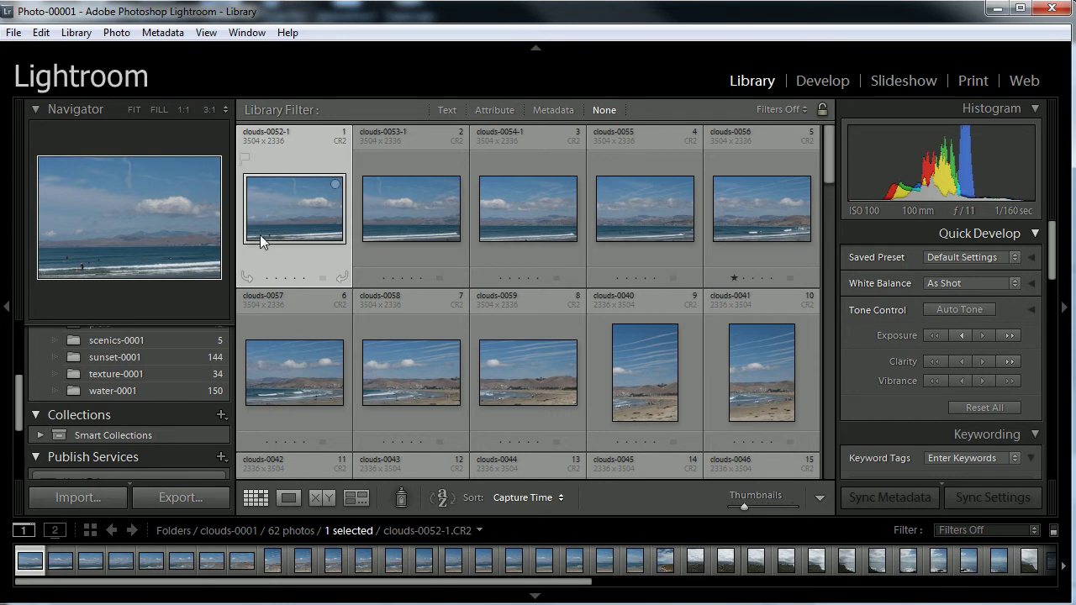
pyautogui.click(395, 204)
pyautogui.click(538, 205)
pyautogui.click(629, 206)
pyautogui.click(642, 353)
pyautogui.click(496, 367)
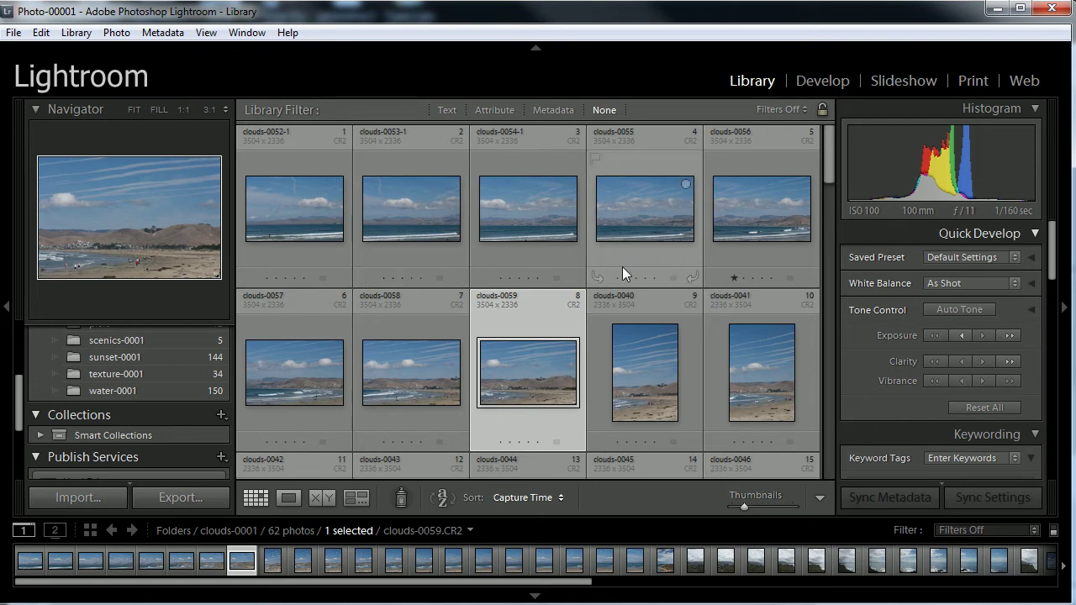
pyautogui.moveTo(745, 505); pyautogui.dragTo(768, 504)
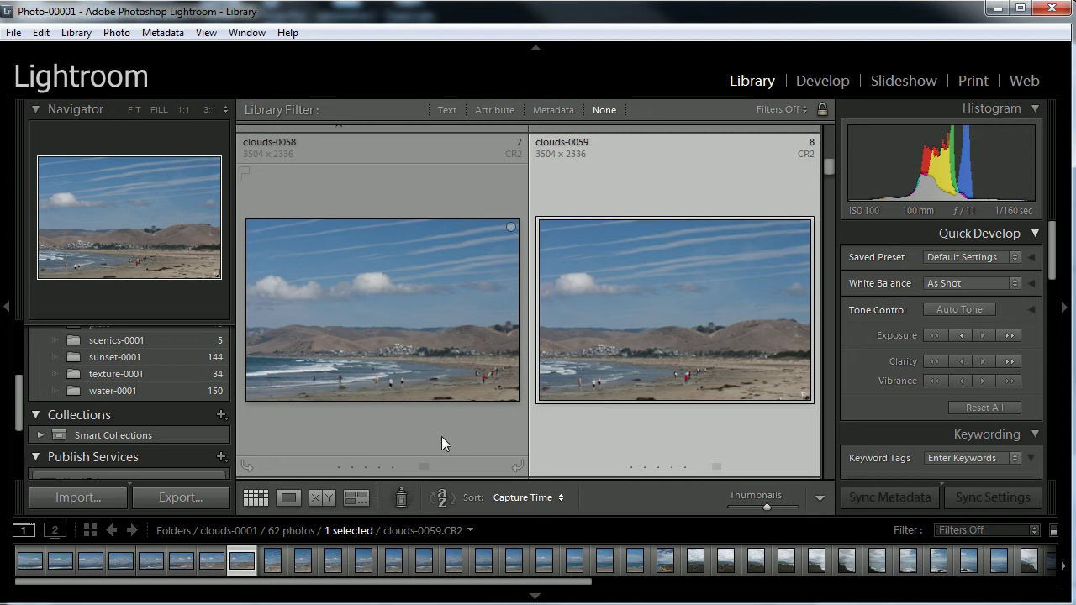
# - Rate clouds-0058 five stars, try Red, Green and Blue labels, then set its label to None
pyautogui.click(338, 468)
pyautogui.click(392, 468)
pyautogui.click(424, 466)
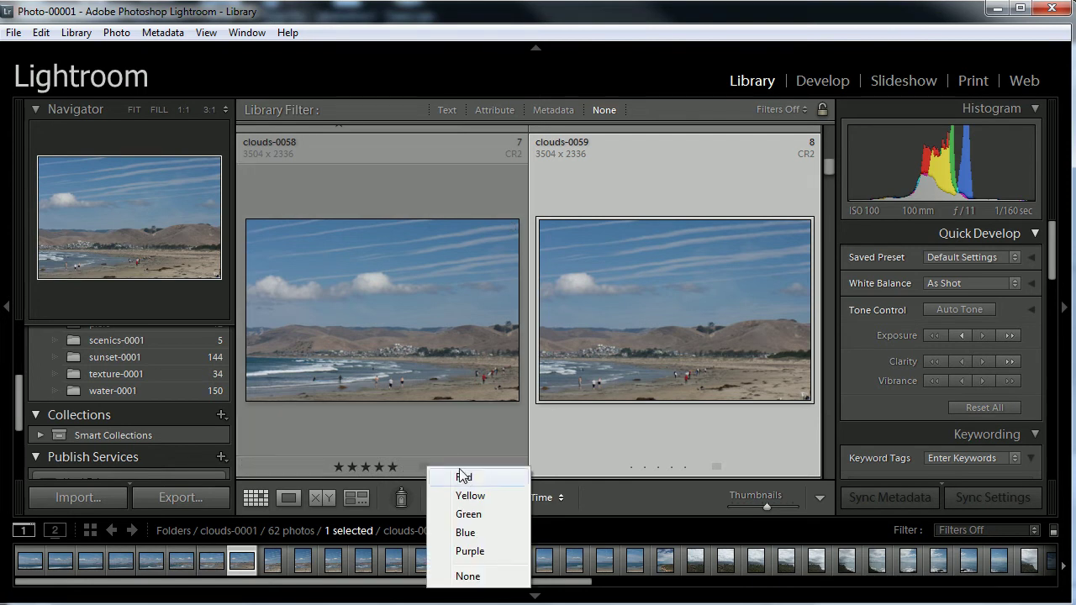
pyautogui.click(465, 476)
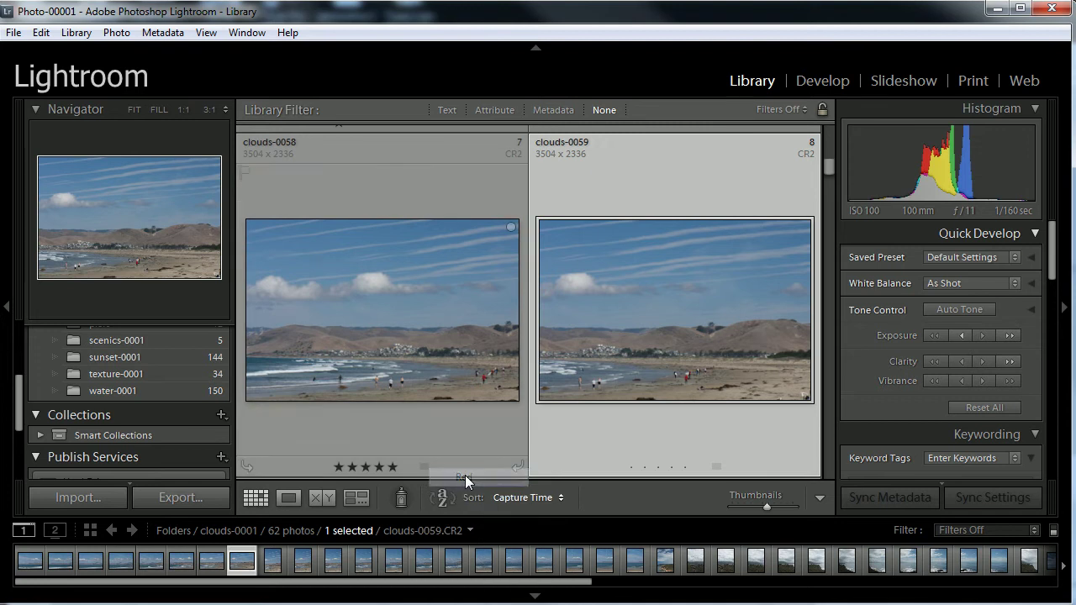
pyautogui.click(424, 469)
pyautogui.click(463, 518)
pyautogui.click(421, 470)
pyautogui.click(495, 537)
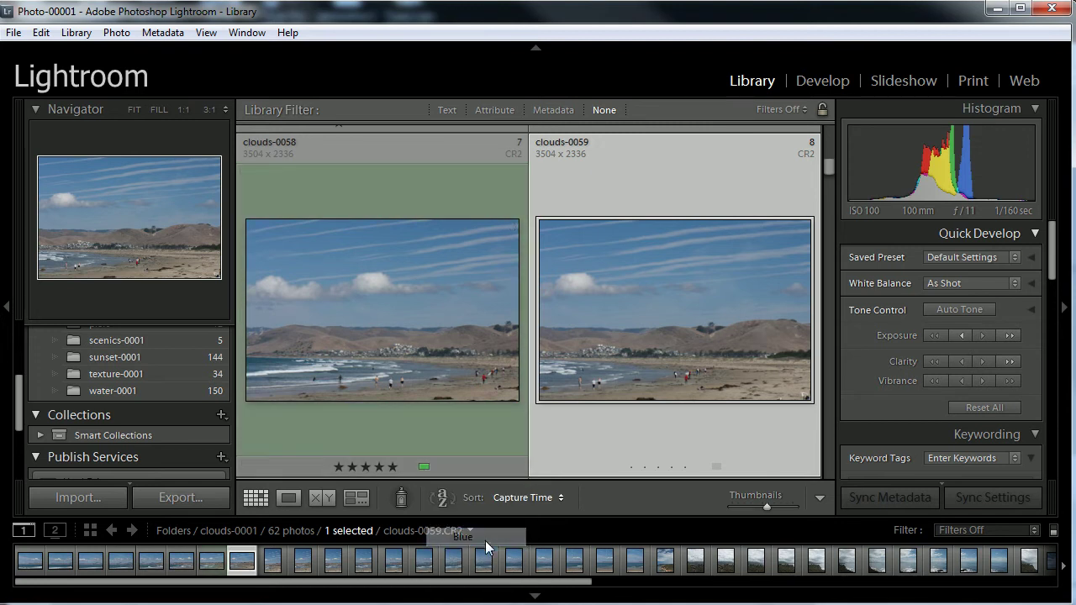
pyautogui.click(423, 470)
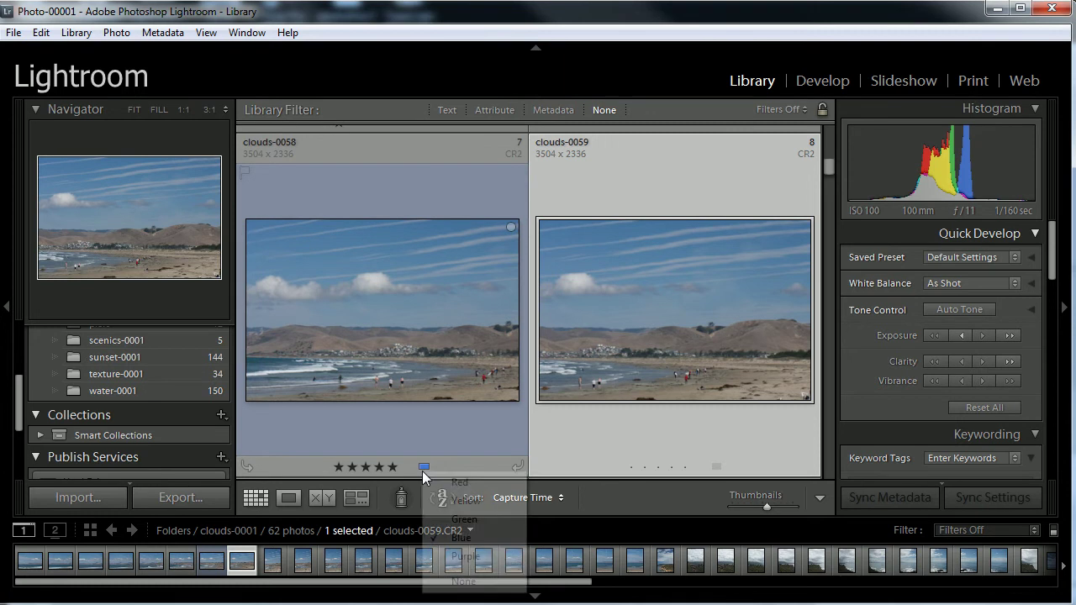
pyautogui.click(463, 580)
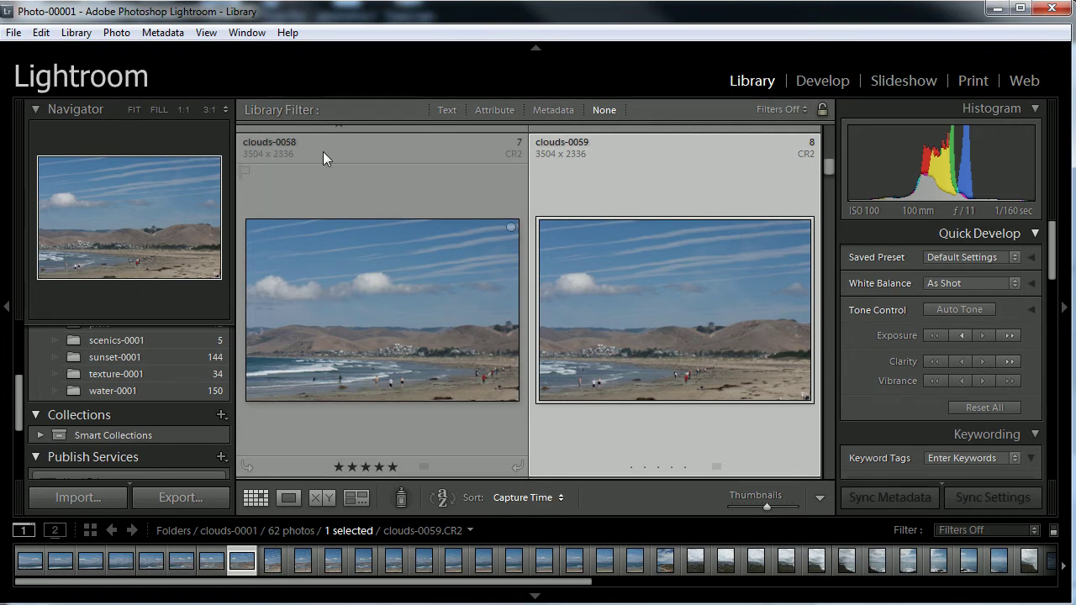
# - Select clouds-0058 and open Library View Options with Ctrl+J
pyautogui.click(369, 252)
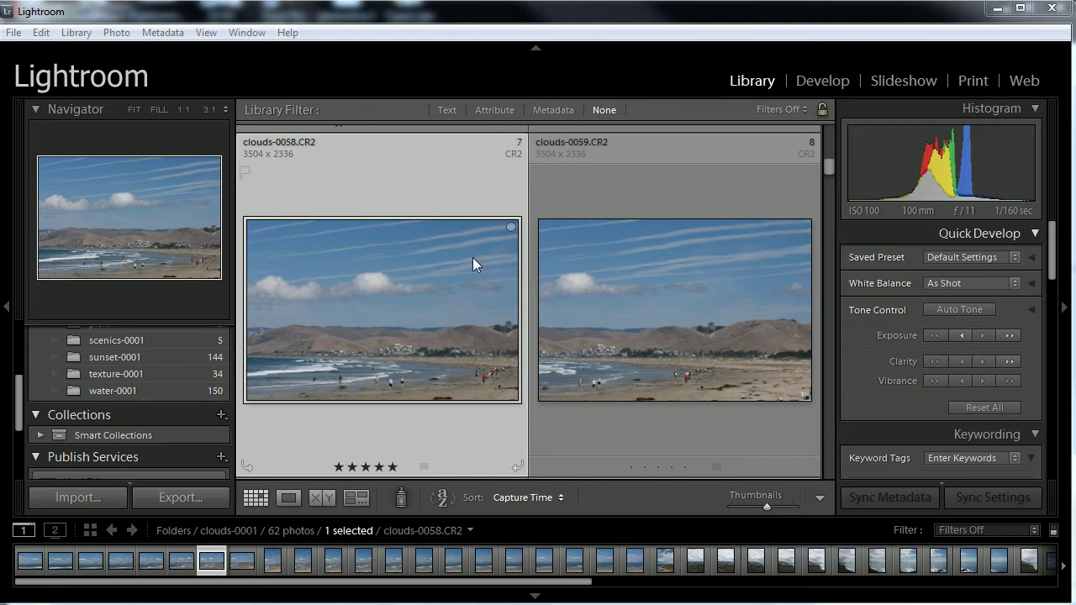
pyautogui.rightClick(371, 181)
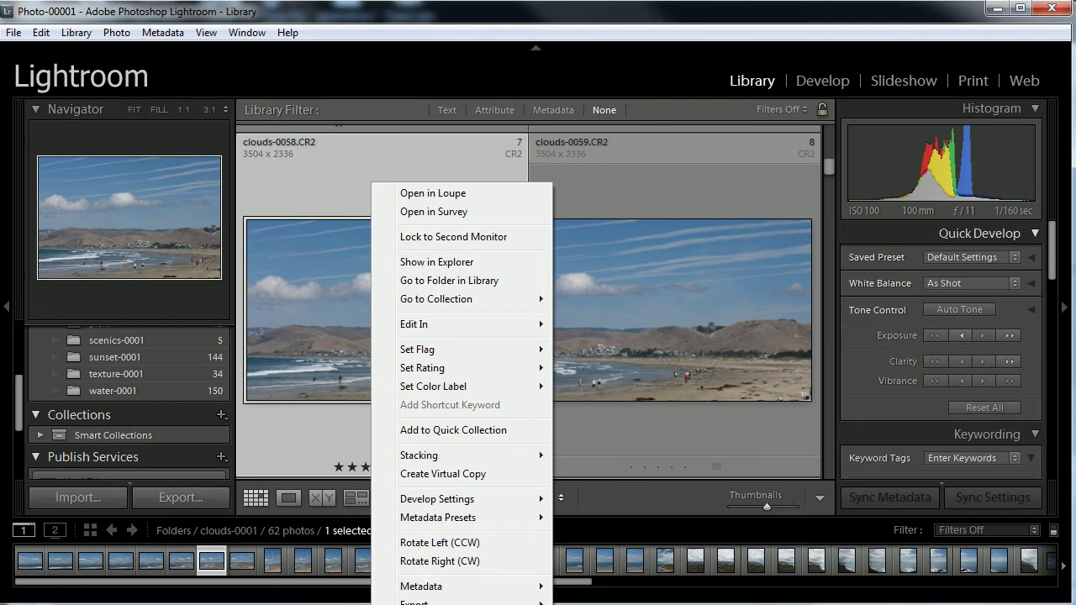
pyautogui.hotkey('ctrl', 'j')
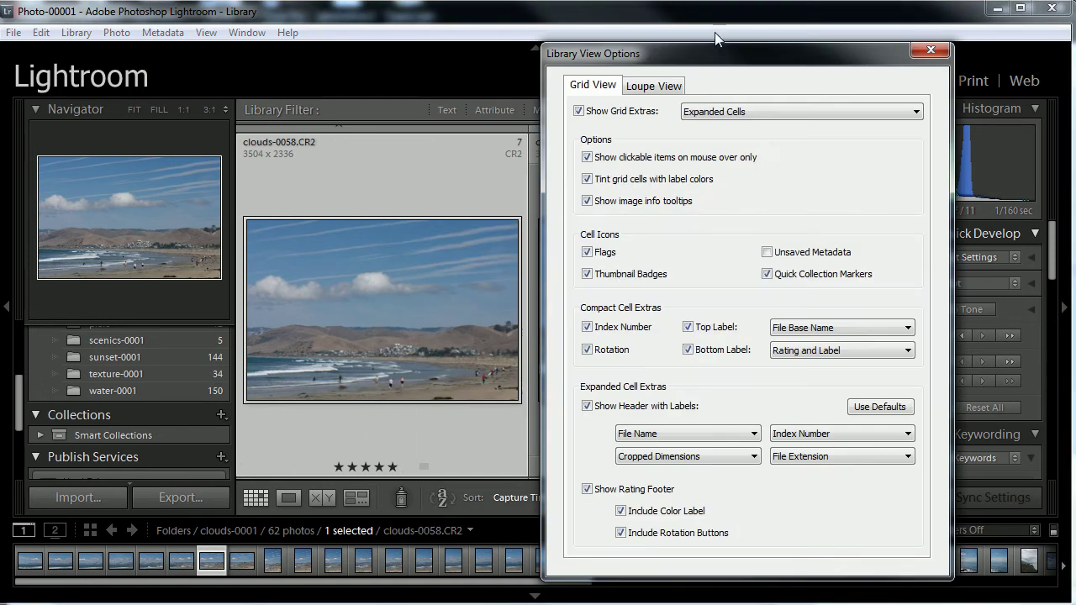
pyautogui.moveTo(726, 59); pyautogui.dragTo(731, 59)
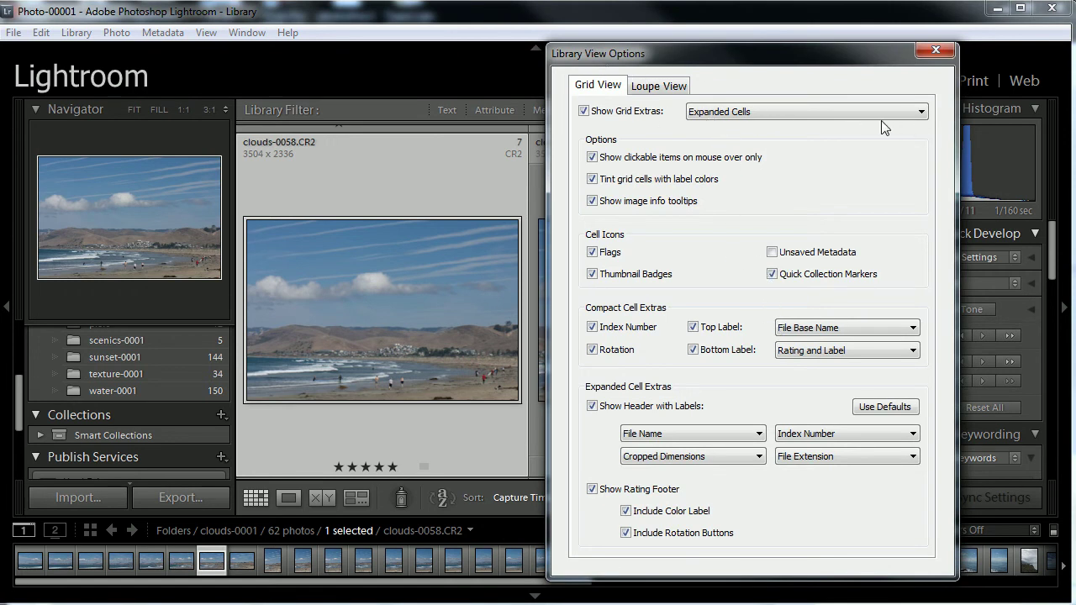
# - Switch Show Grid Extras to Compact Cells, then back to Expanded Cells
pyautogui.click(920, 113)
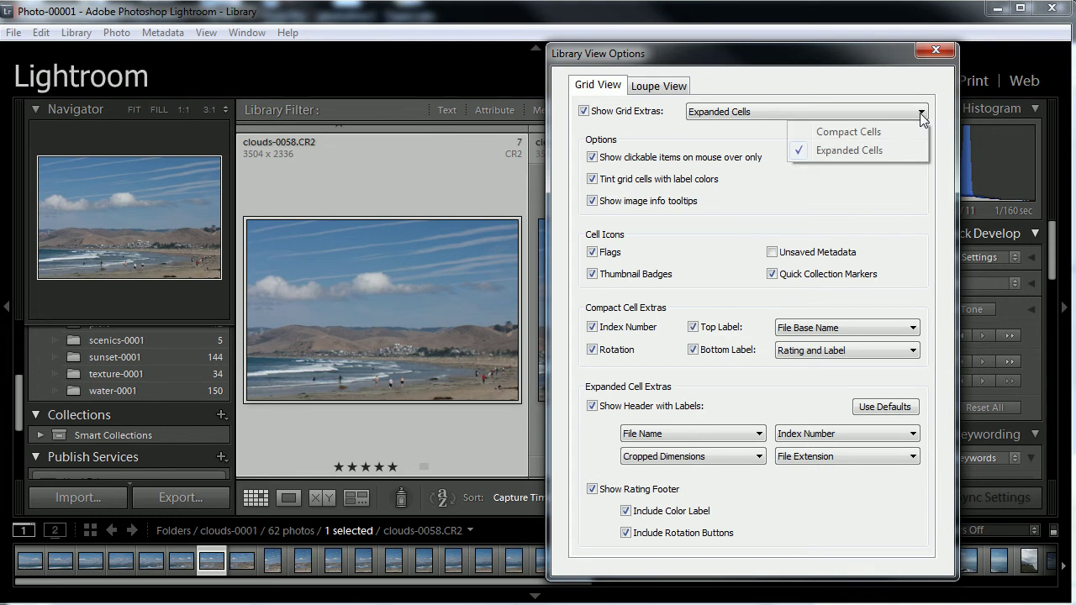
pyautogui.click(833, 135)
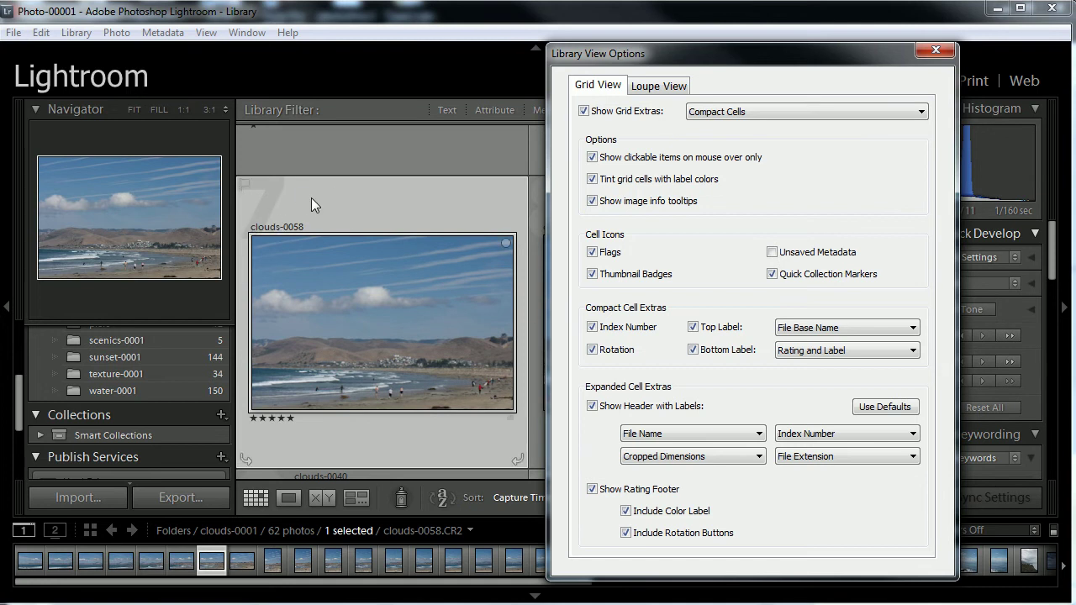
pyautogui.click(921, 116)
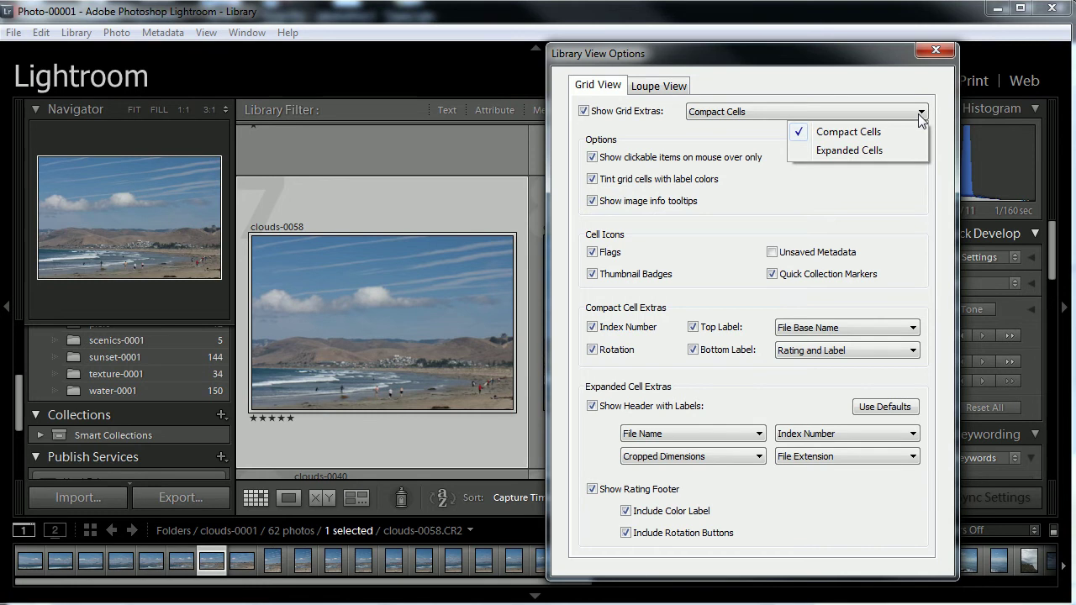
pyautogui.click(868, 152)
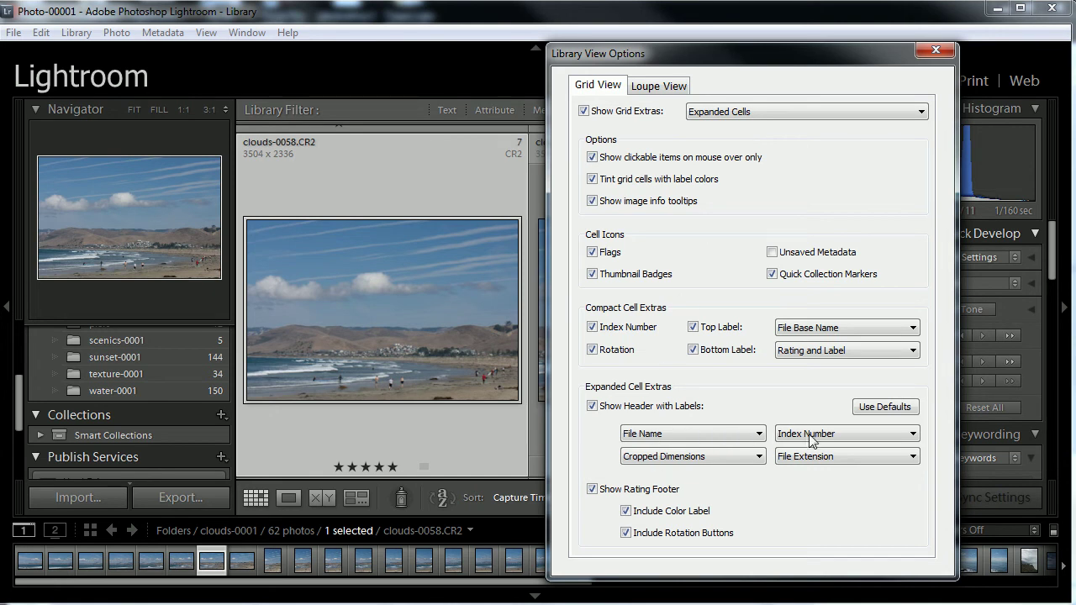
# - Keep File Name as the first header label and set the second label to ISO Speed Rating
pyautogui.moveTo(261, 199)
pyautogui.click(746, 433)
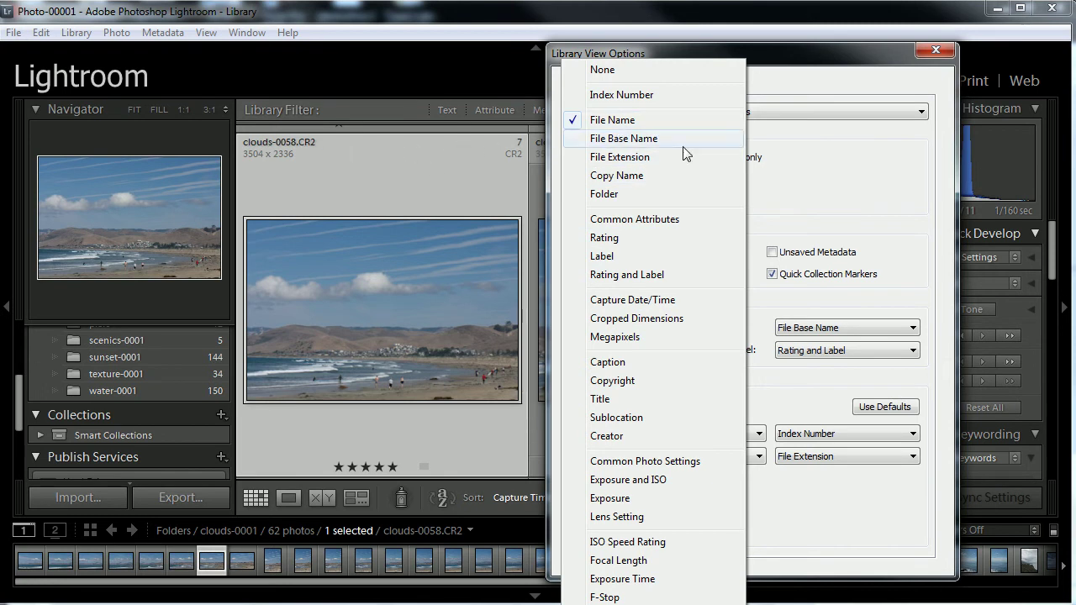
pyautogui.click(843, 162)
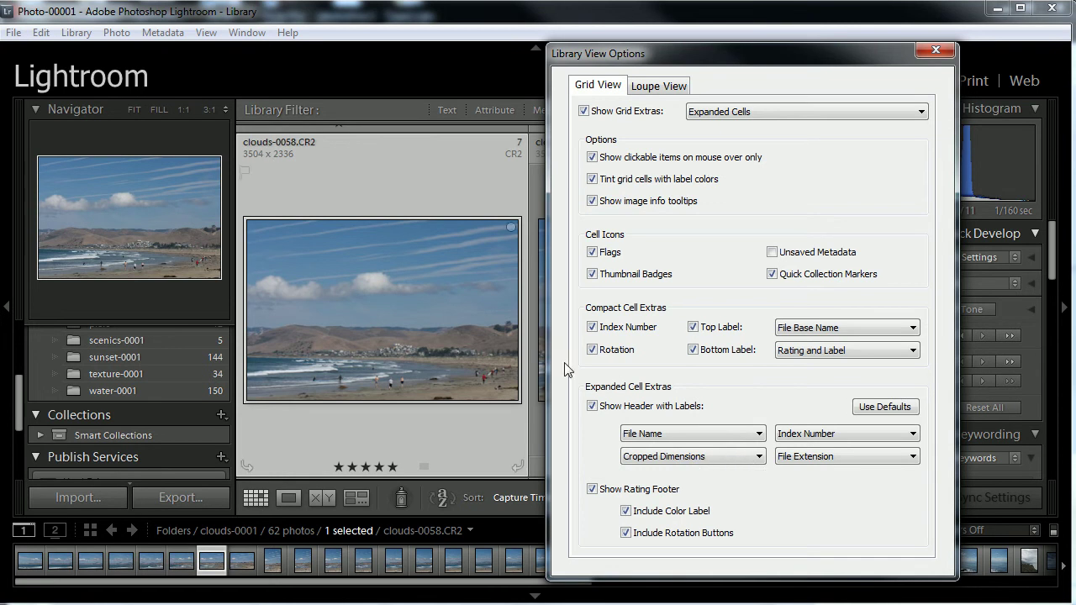
pyautogui.click(912, 435)
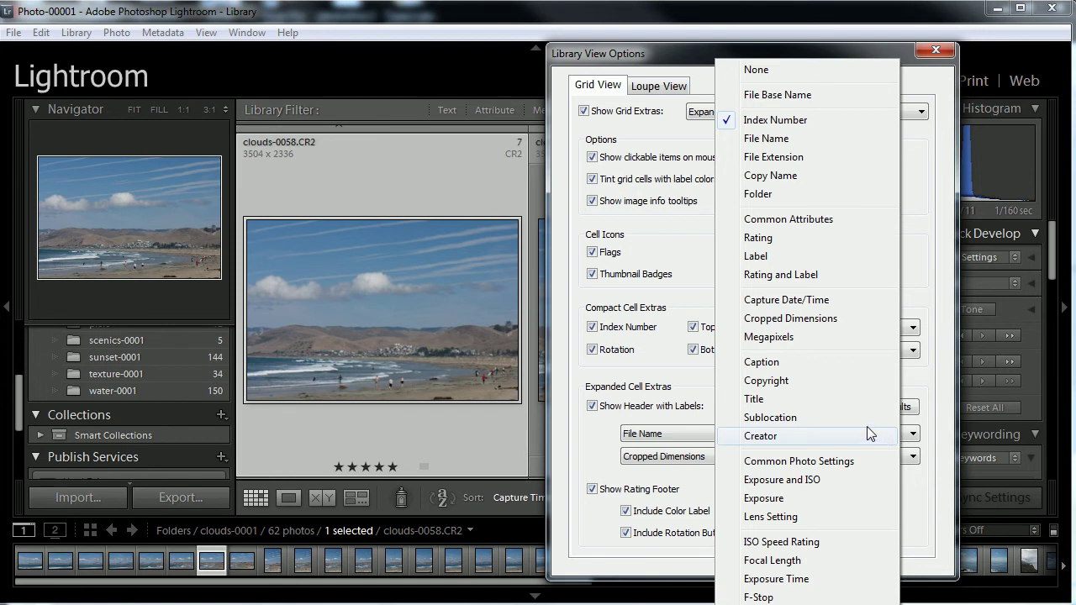
pyautogui.click(805, 543)
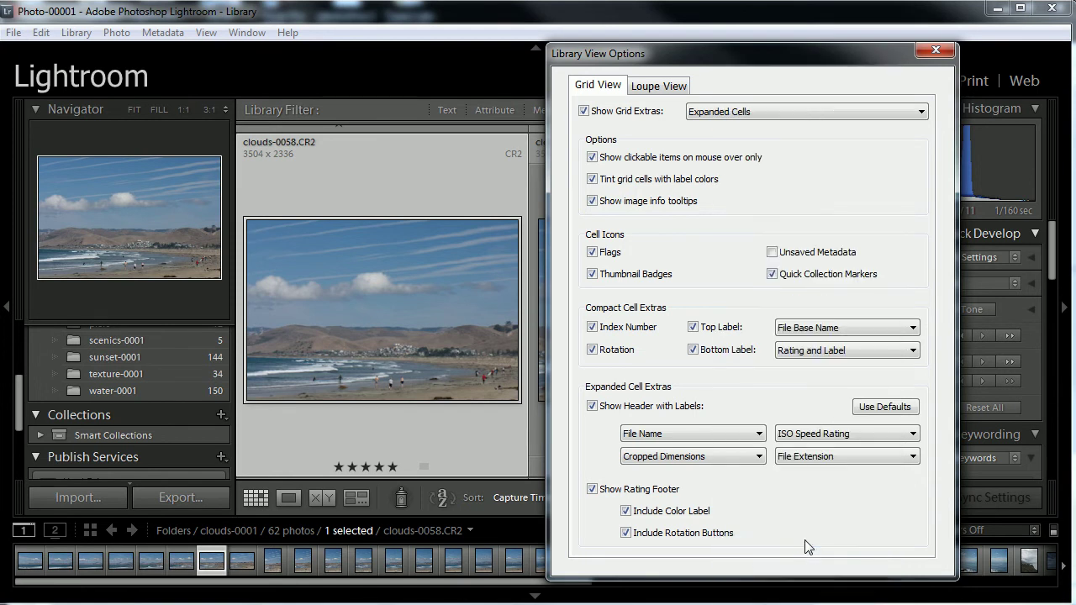
pyautogui.moveTo(492, 145)
# - Review the Loupe View overlay settings, then switch back to the Grid View options
pyautogui.click(668, 89)
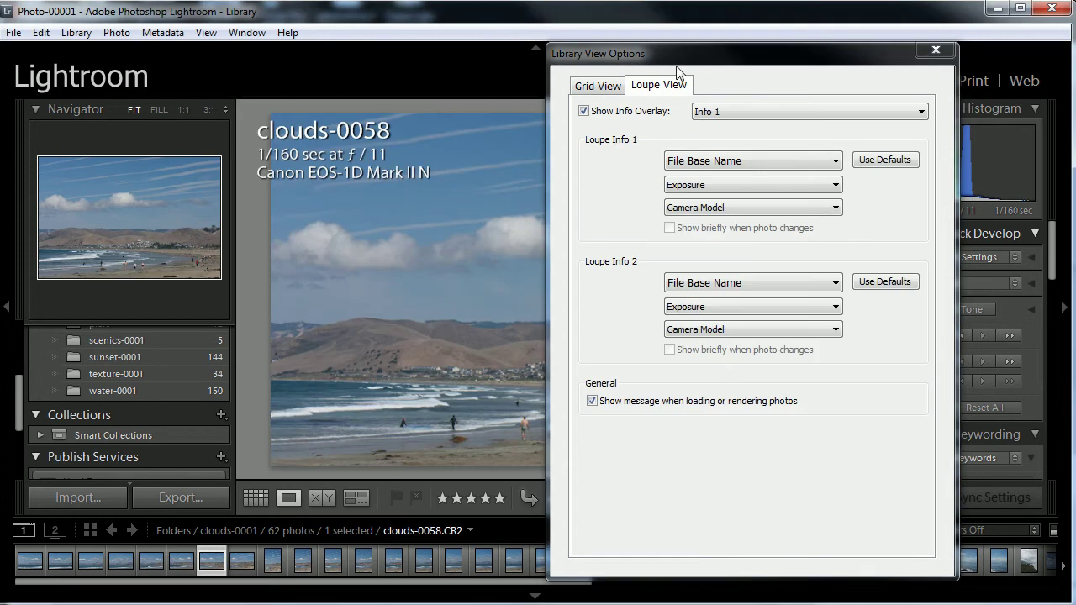
pyautogui.moveTo(690, 63); pyautogui.dragTo(774, 69)
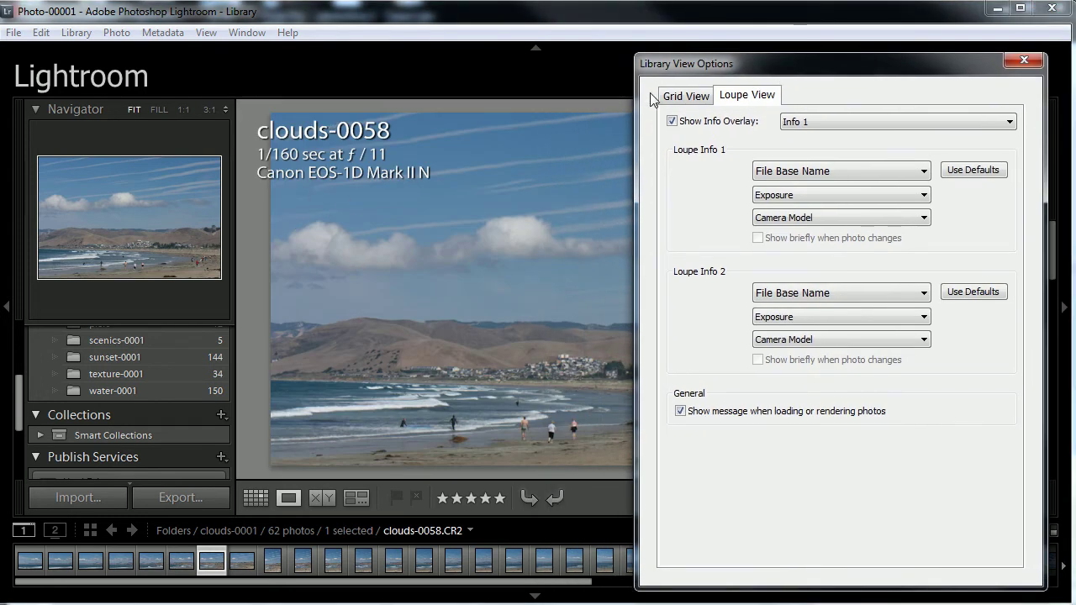
pyautogui.moveTo(703, 72); pyautogui.dragTo(752, 58)
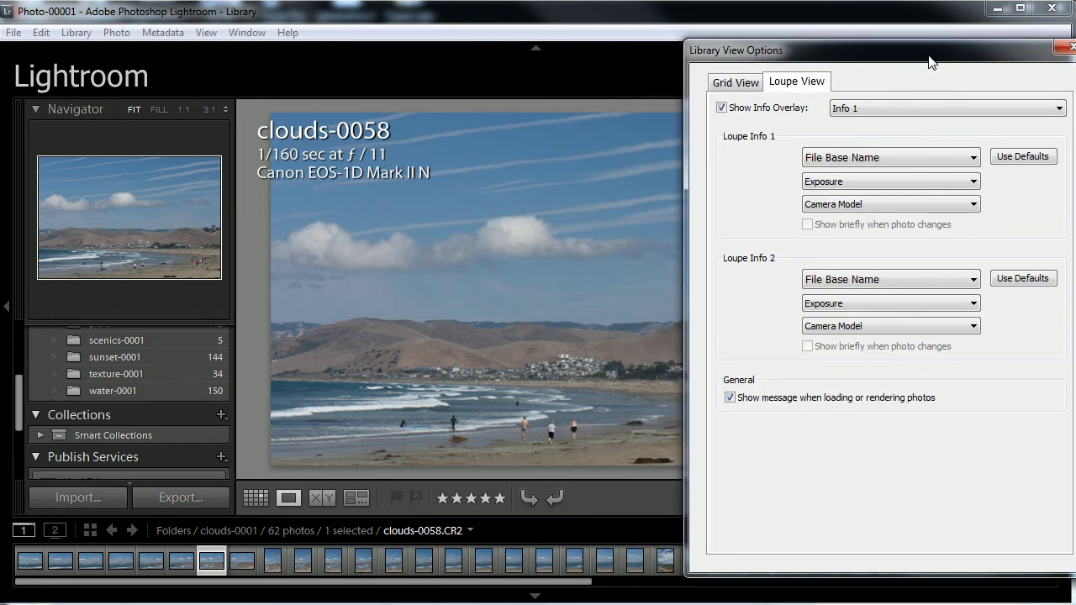
pyautogui.moveTo(931, 60); pyautogui.dragTo(866, 67)
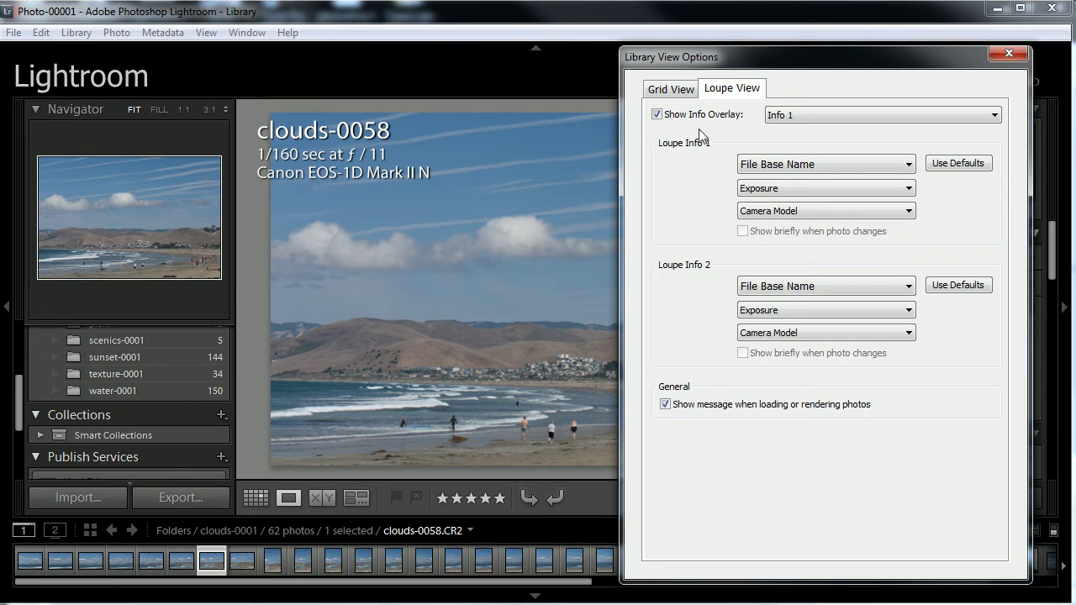
pyautogui.click(671, 88)
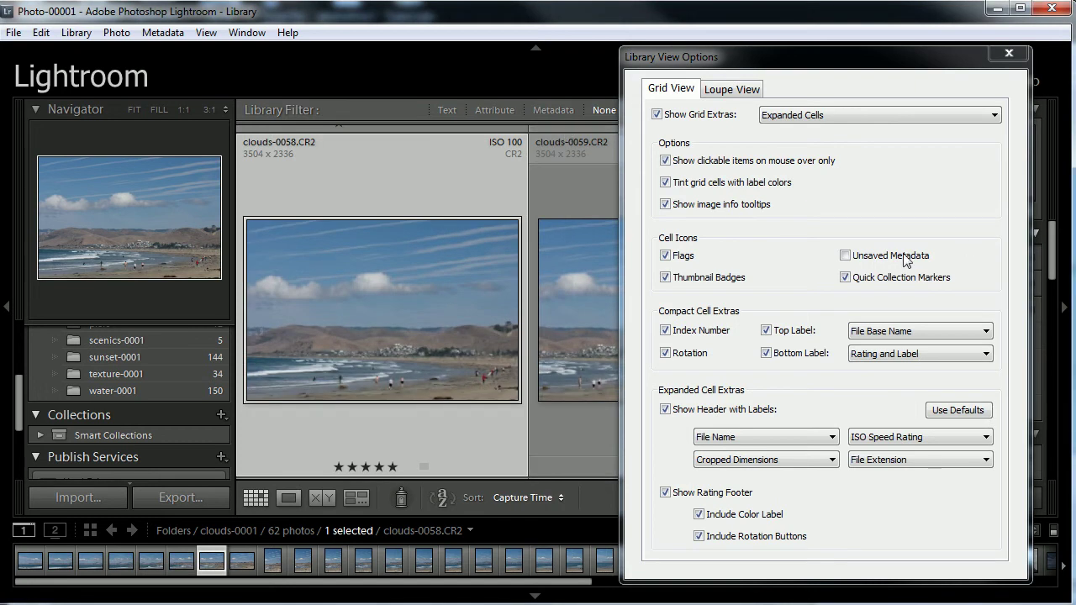
pyautogui.moveTo(787, 48); pyautogui.dragTo(672, 49)
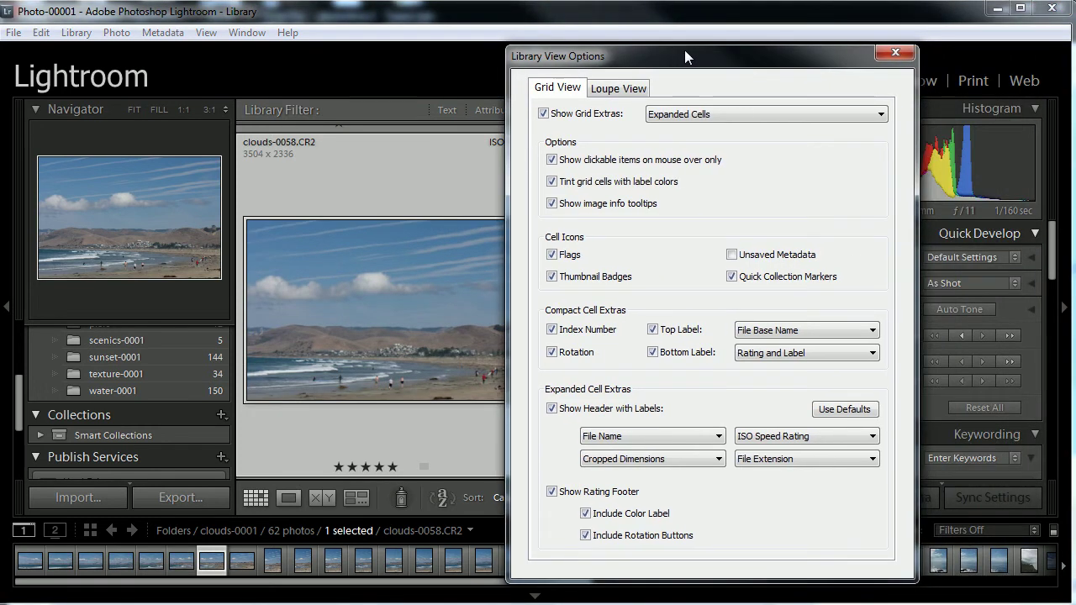
pyautogui.click(889, 53)
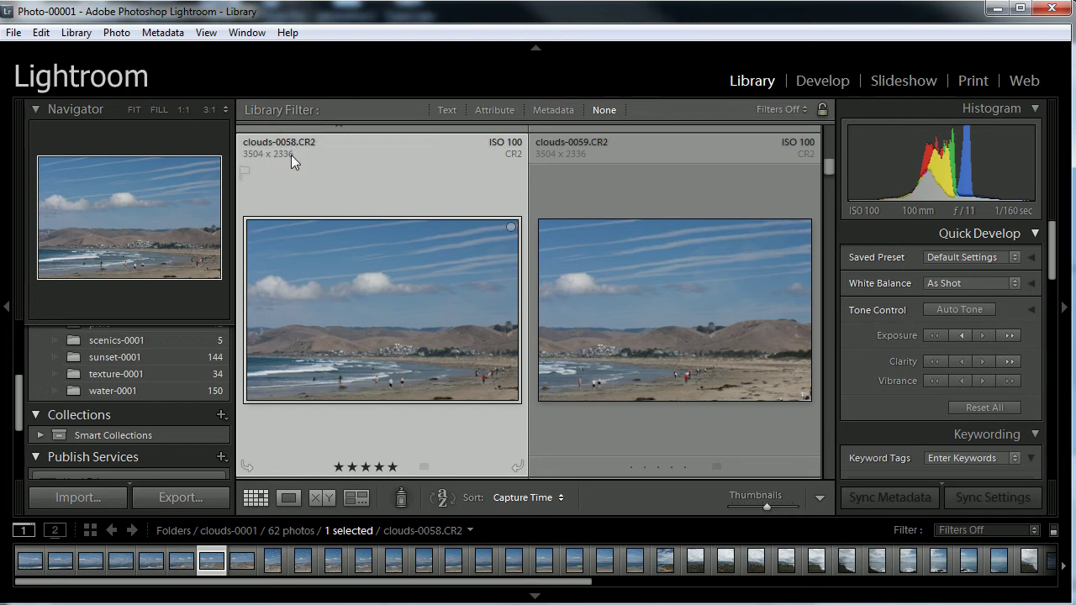
pyautogui.click(342, 141)
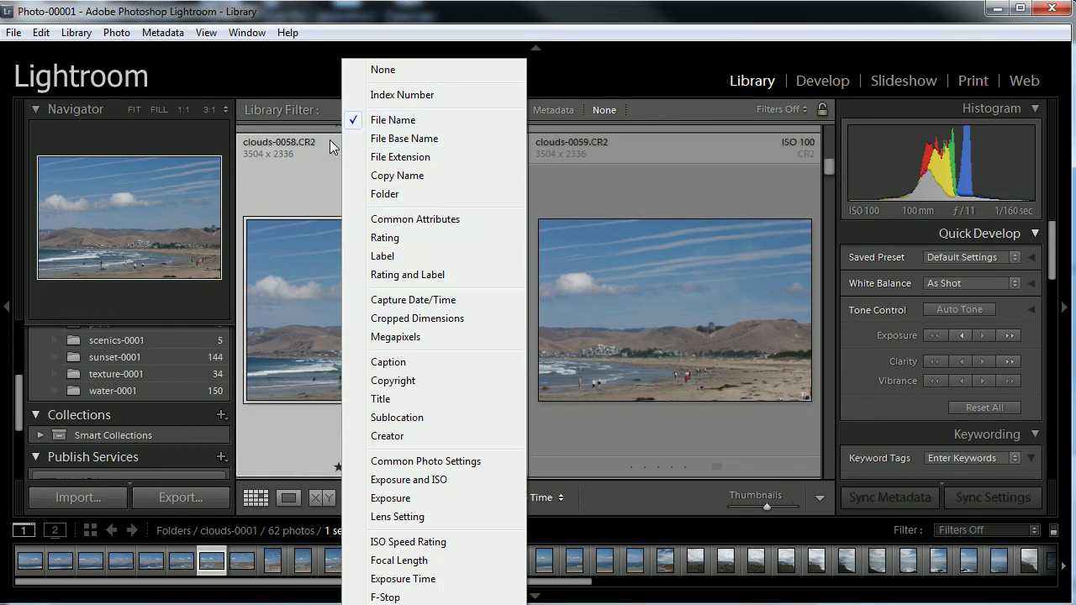
pyautogui.click(408, 140)
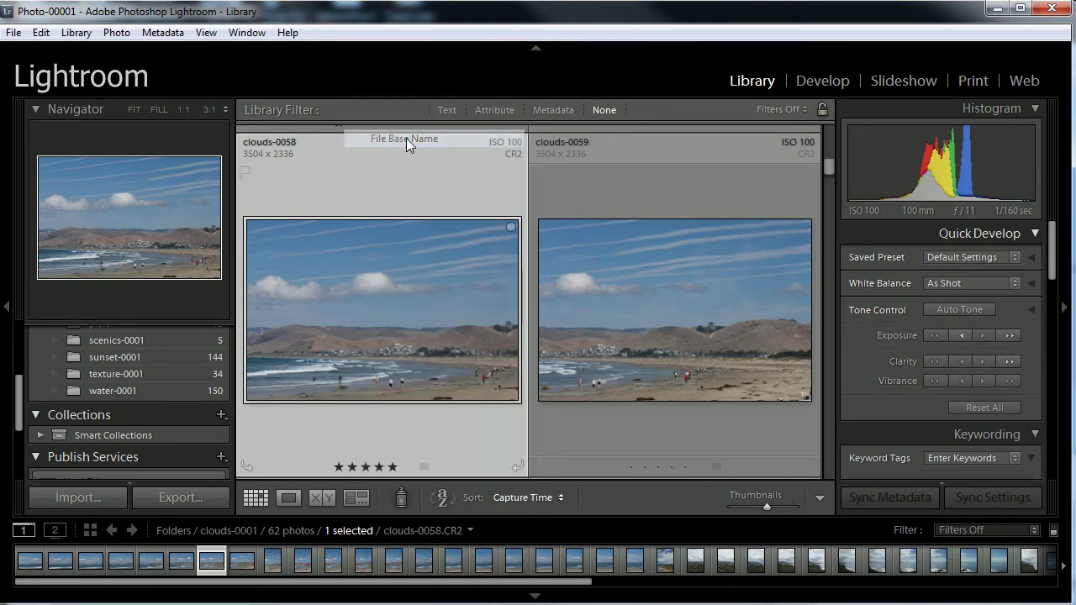
pyautogui.click(334, 140)
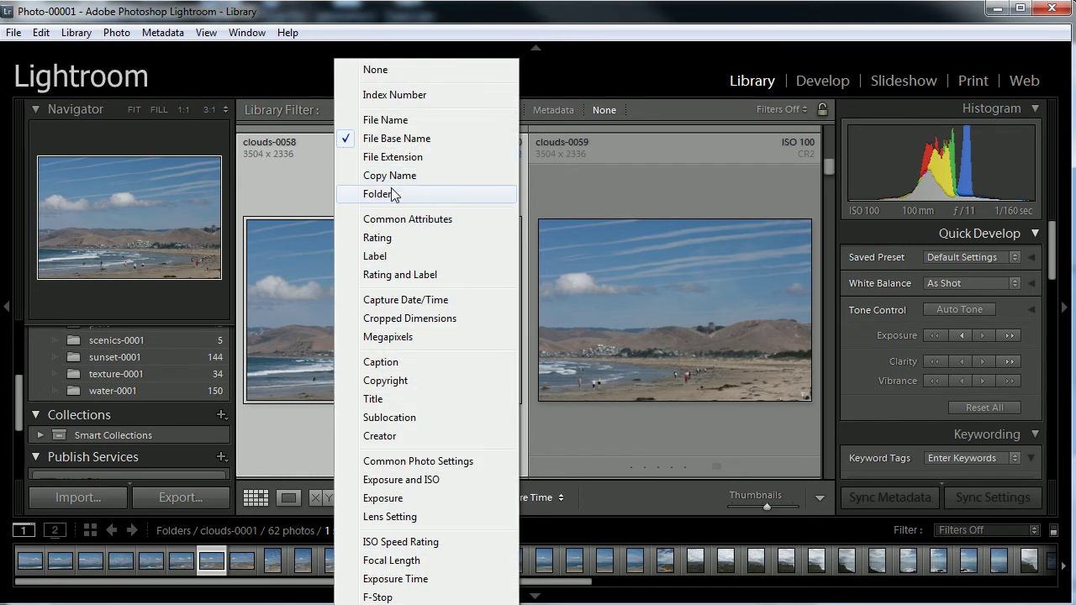
pyautogui.click(402, 239)
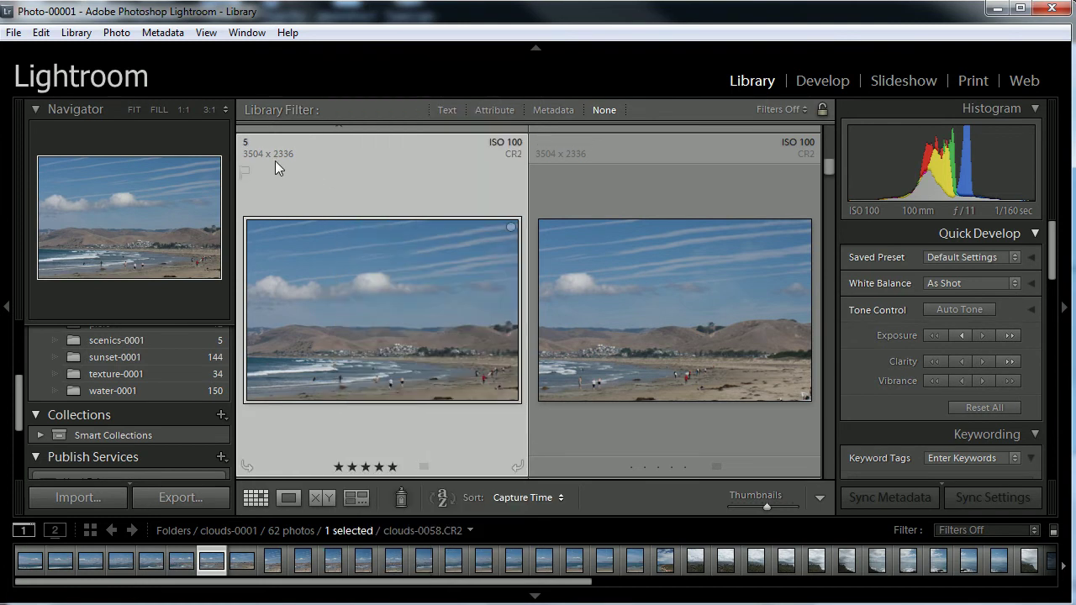
pyautogui.click(328, 149)
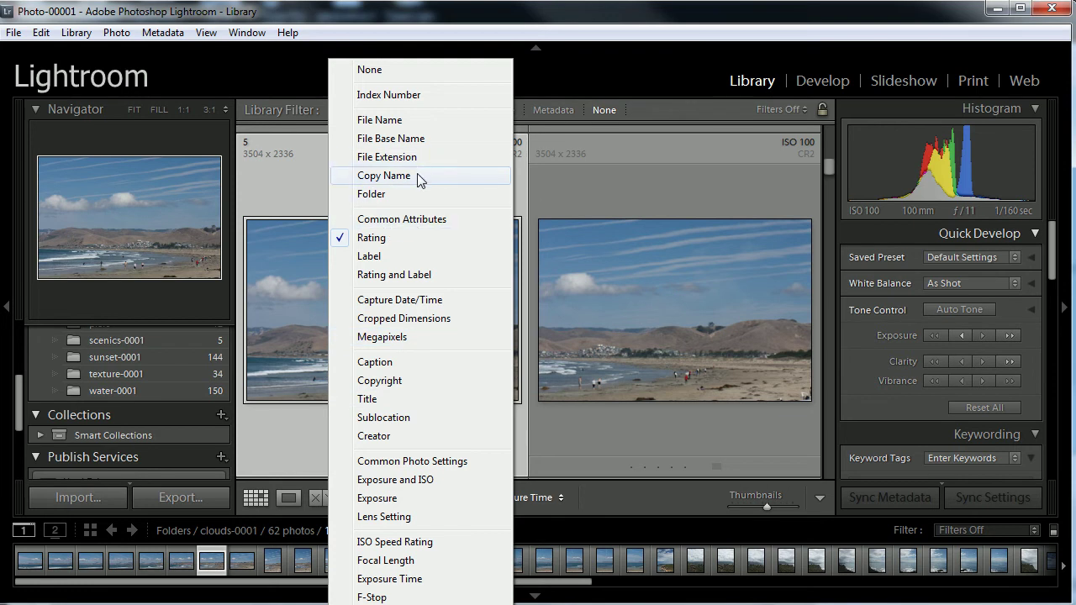
pyautogui.click(417, 480)
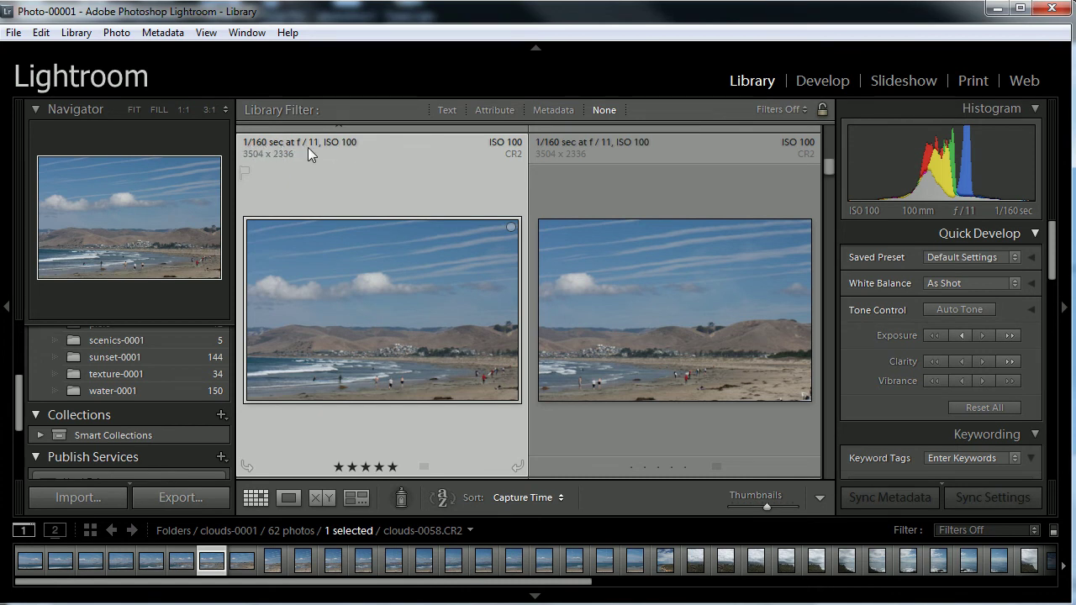
pyautogui.click(366, 140)
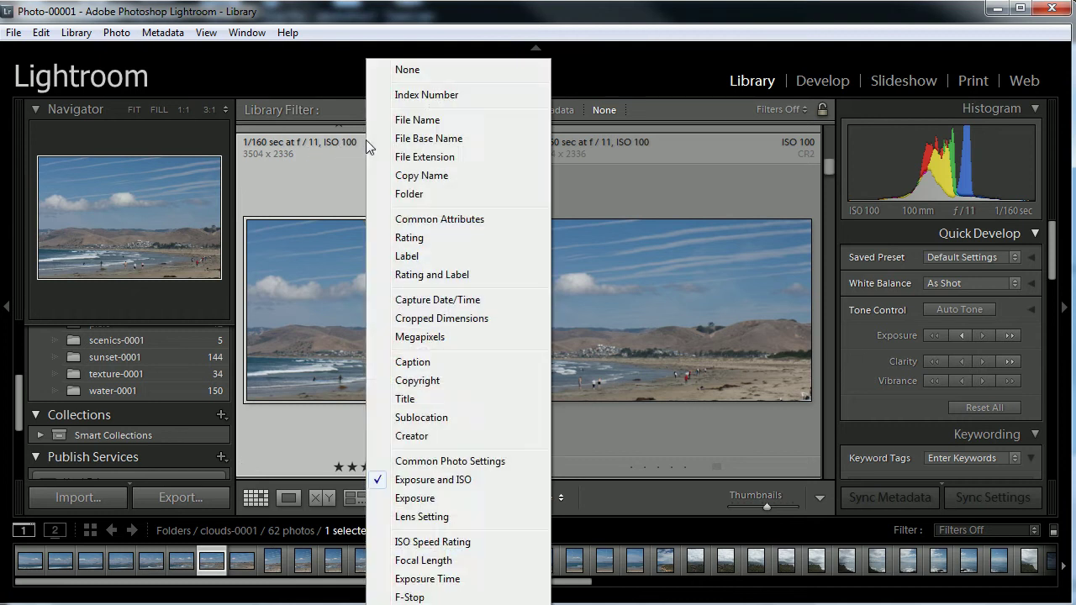
pyautogui.click(458, 126)
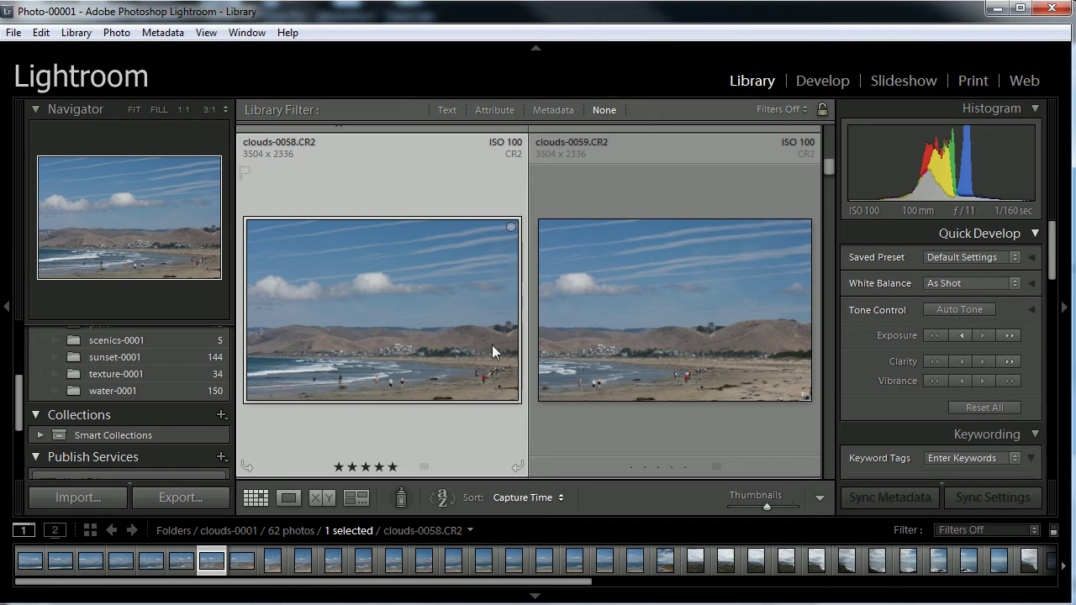
# - Shrink the grid thumbnails to six per row and scroll through the folder list
pyautogui.moveTo(770, 503); pyautogui.dragTo(732, 504)
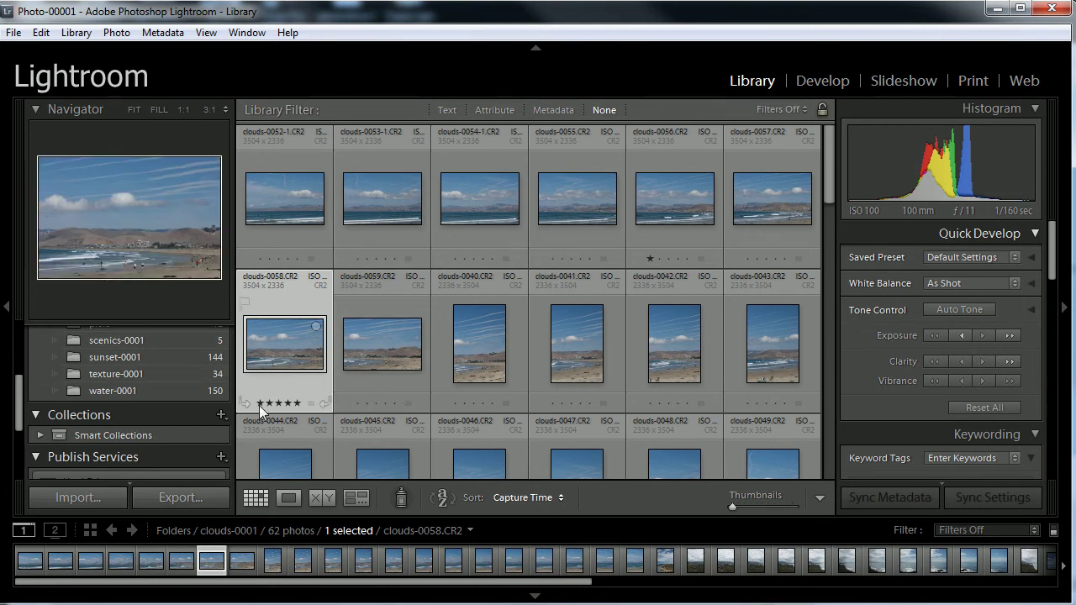
pyautogui.moveTo(19, 387)
pyautogui.mouseDown()
pyautogui.moveTo(22, 430)
pyautogui.moveTo(18, 377)
pyautogui.mouseUp()
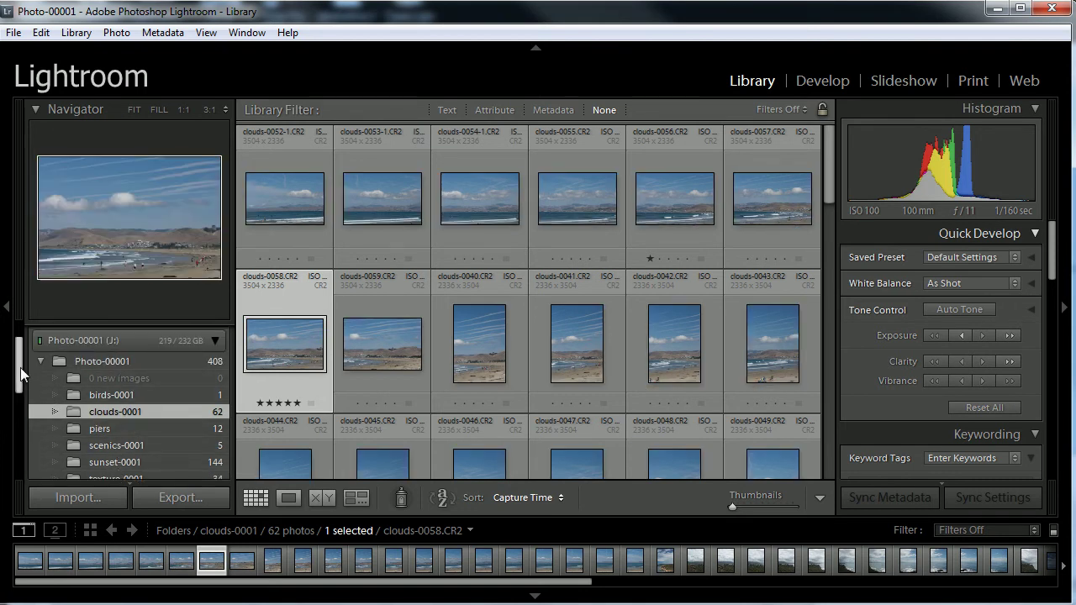
pyautogui.moveTo(20, 367); pyautogui.dragTo(23, 422)
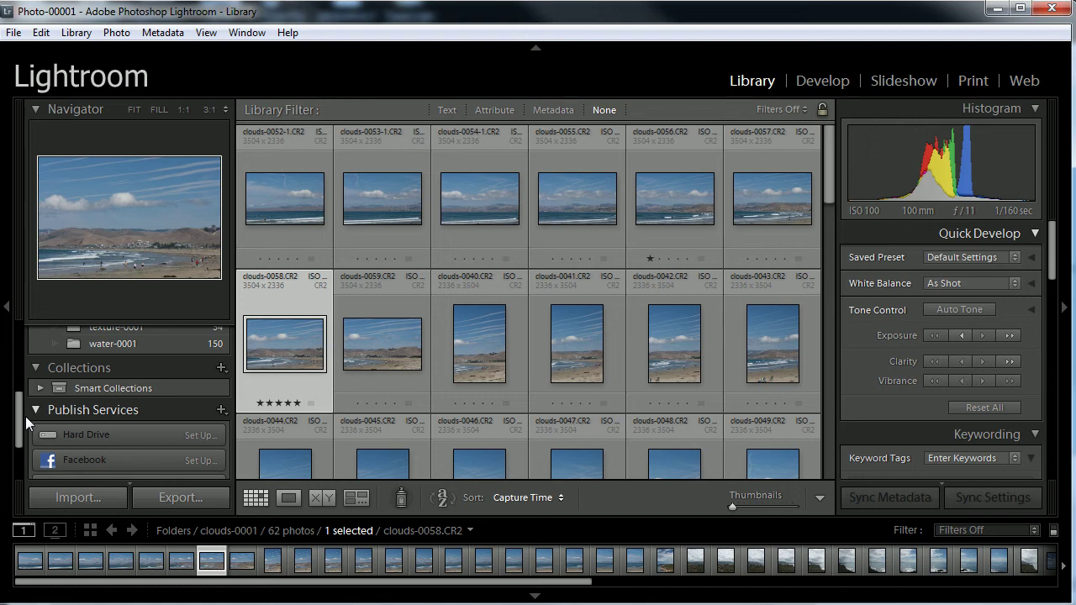
pyautogui.moveTo(22, 417); pyautogui.dragTo(21, 377)
# - Open the piers folder and select _H8D3089, _H8D3085 and _H8D3096 together
pyautogui.click(115, 410)
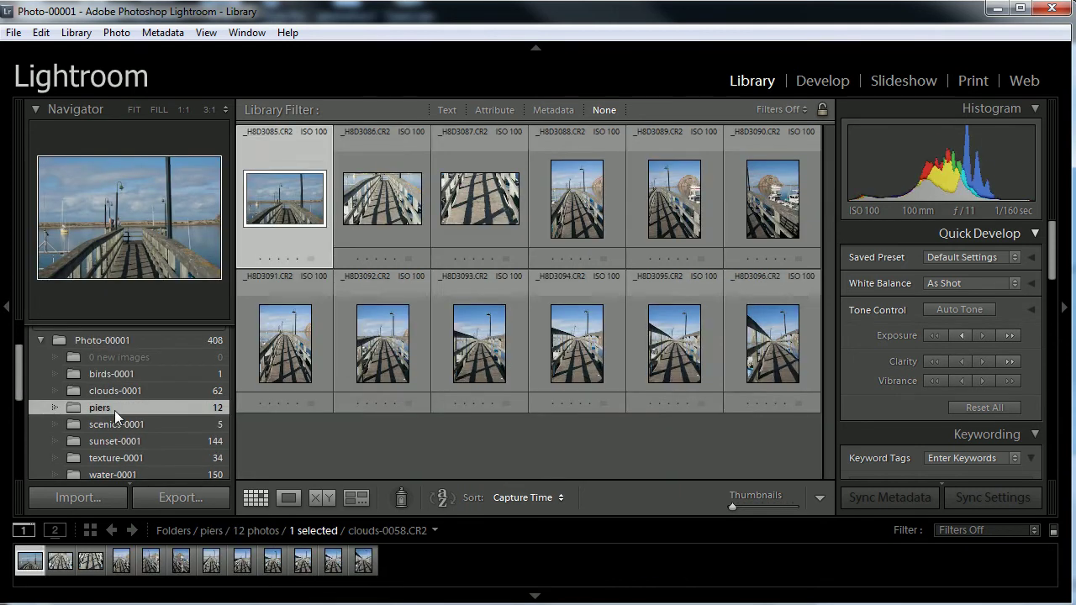
pyautogui.click(675, 227)
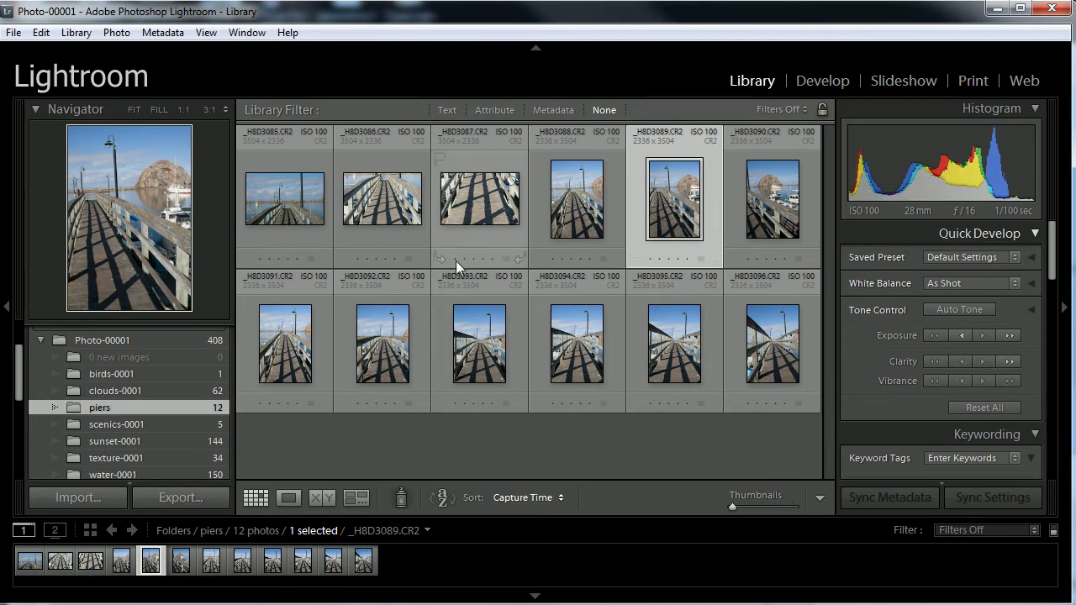
pyautogui.keyDown('ctrl'); pyautogui.click(267, 213); pyautogui.keyUp('ctrl')
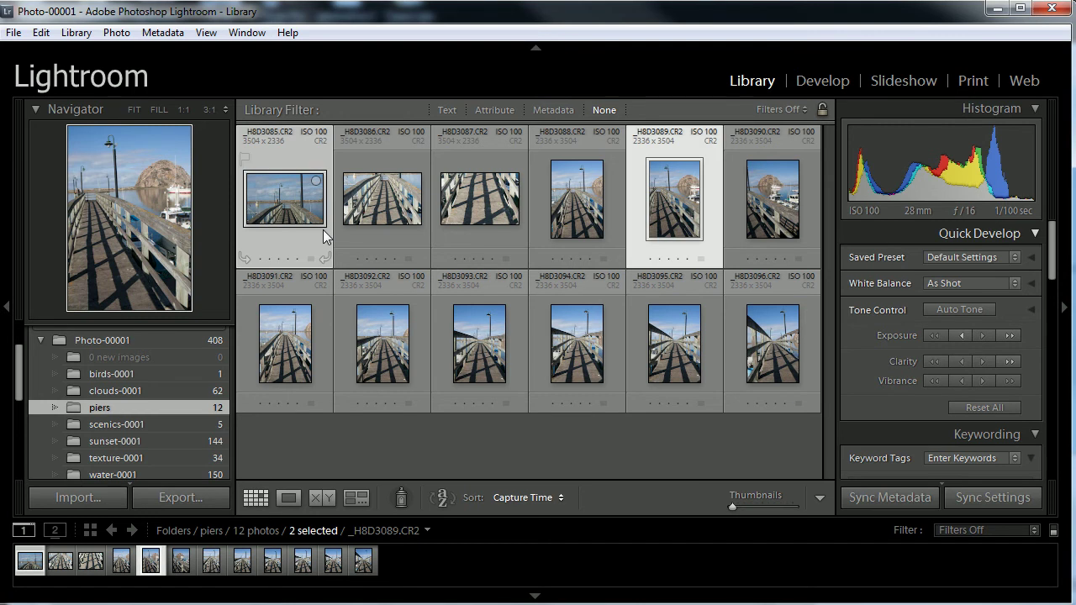
pyautogui.keyDown('ctrl'); pyautogui.click(781, 353); pyautogui.keyUp('ctrl')
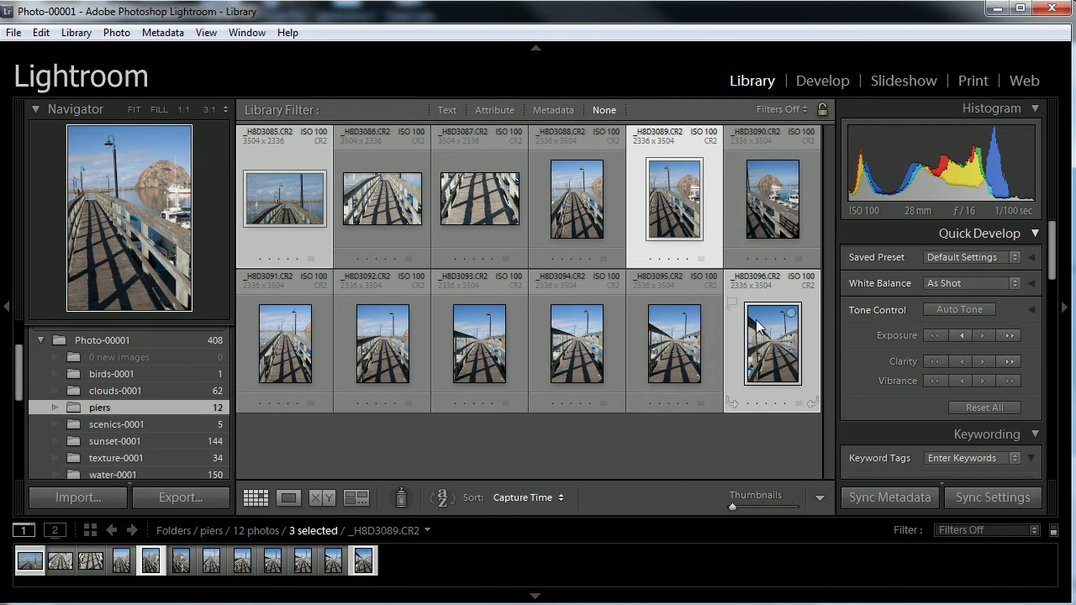
pyautogui.moveTo(19, 380); pyautogui.dragTo(22, 421)
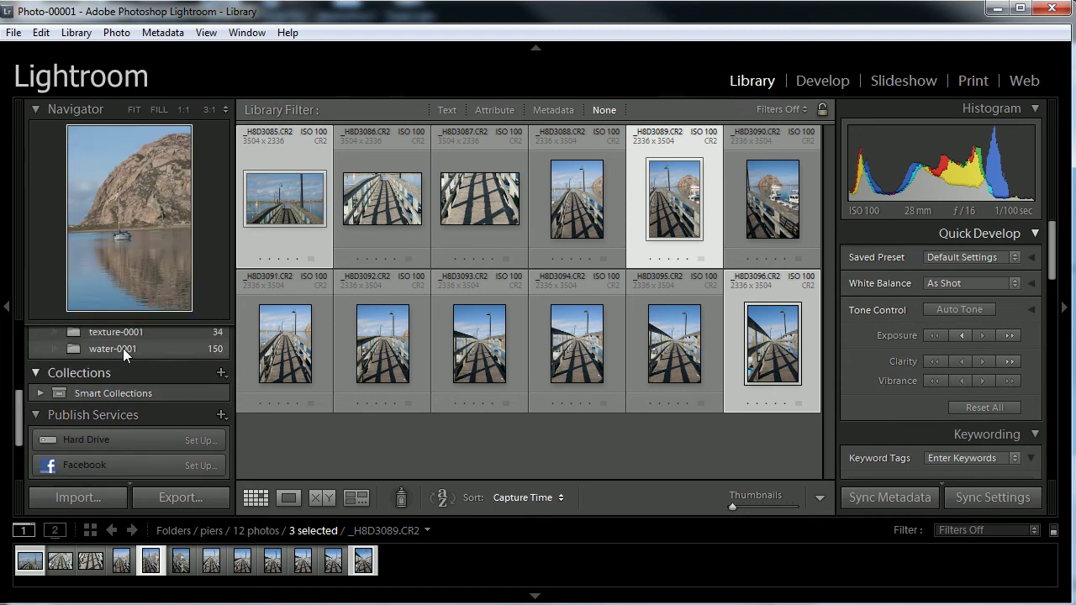
# - Create a collection named 'Pier final choices' that includes the three selected pier photos
pyautogui.click(221, 374)
pyautogui.click(300, 393)
pyautogui.moveTo(501, 208); pyautogui.dragTo(450, 304)
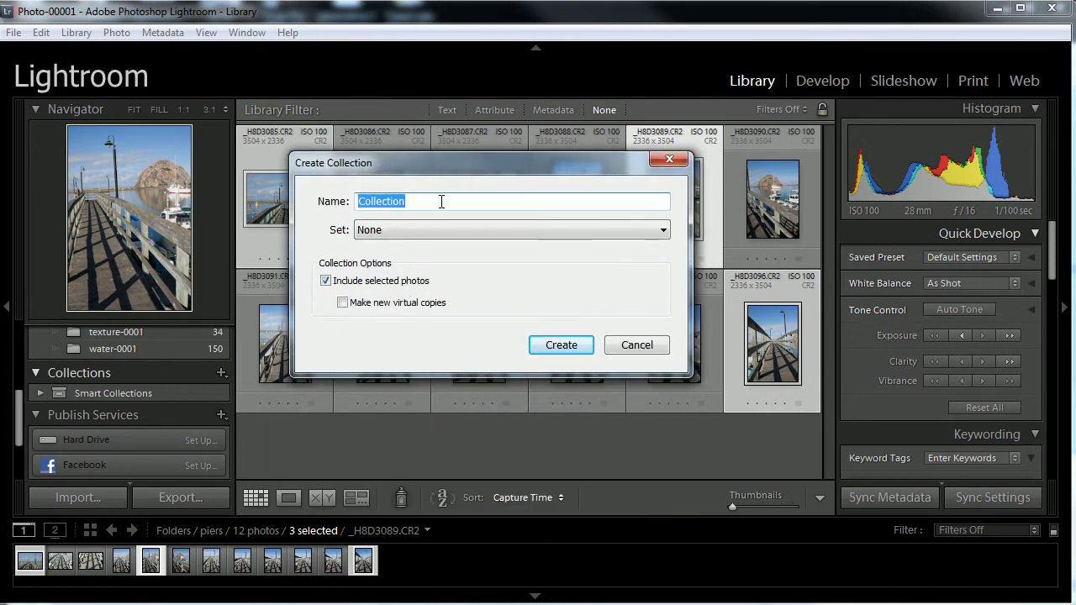
pyautogui.write('Pier')
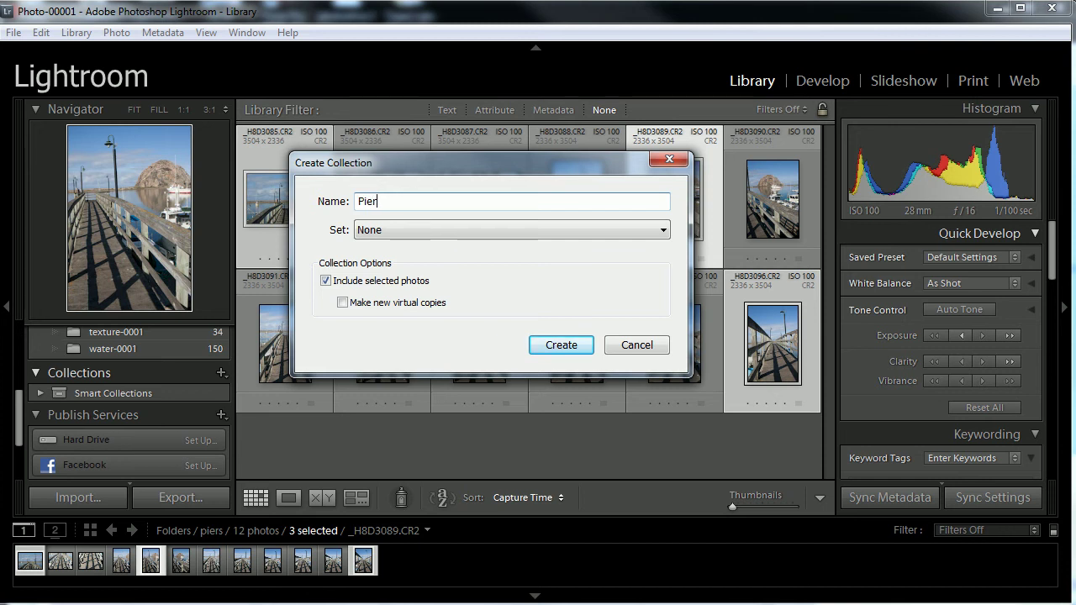
pyautogui.write(' final choices')
pyautogui.click(559, 346)
pyautogui.moveTo(138, 413)
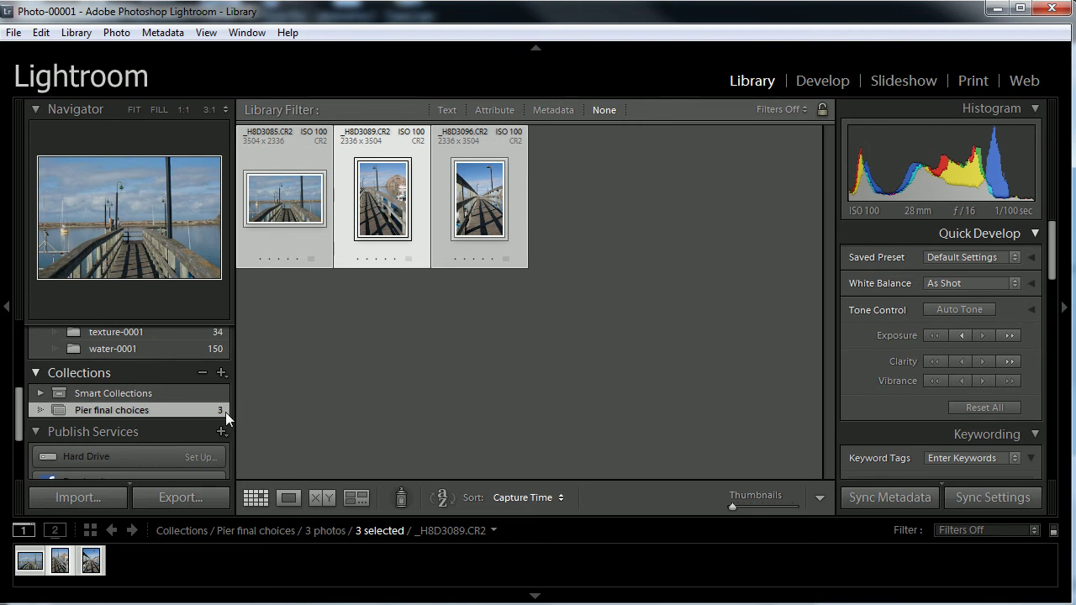
# - Create an empty collection named 'Sunset Choices' without including the selected photos
pyautogui.moveTo(20, 421)
pyautogui.mouseDown()
pyautogui.moveTo(20, 367)
pyautogui.moveTo(23, 424)
pyautogui.mouseUp()
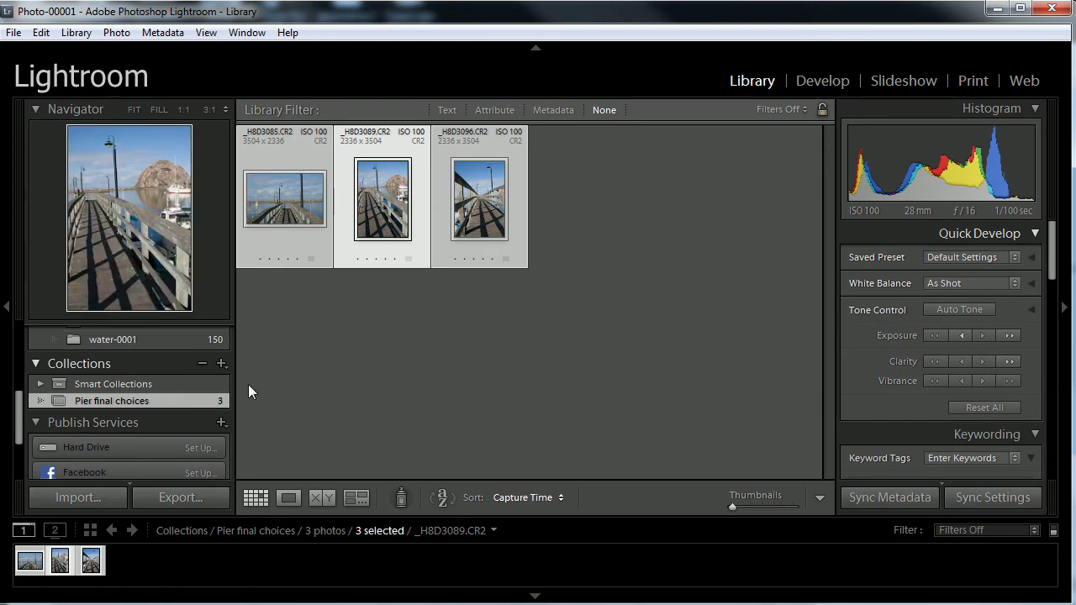
pyautogui.click(222, 364)
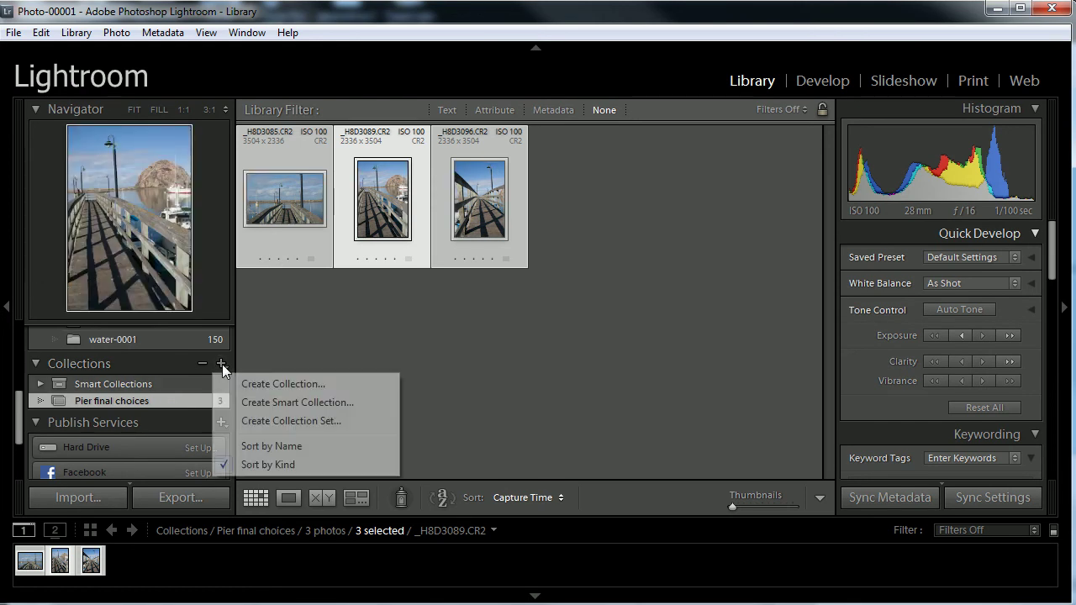
pyautogui.click(281, 384)
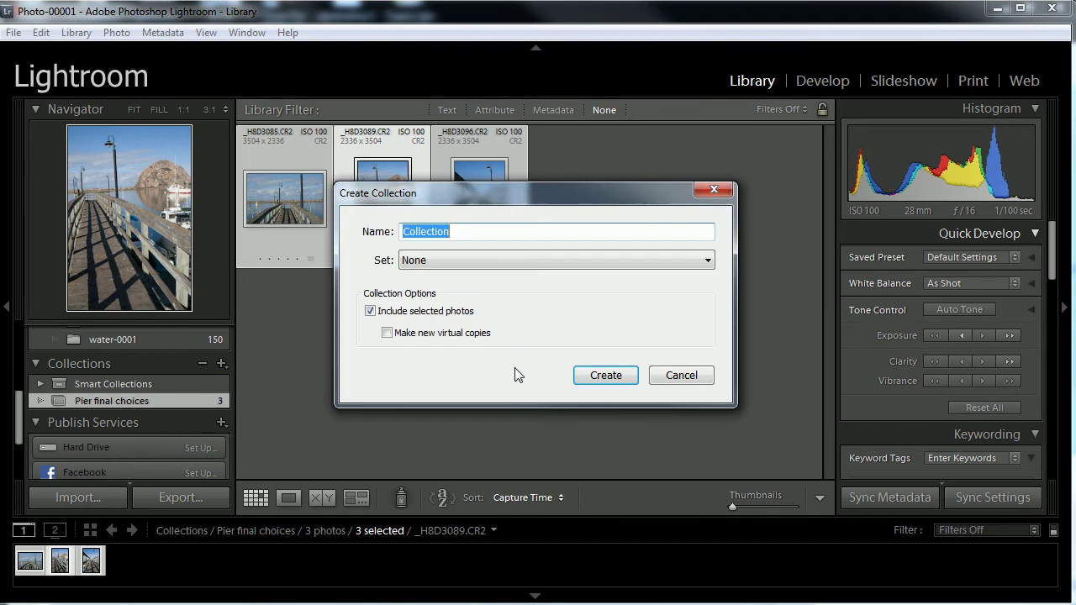
pyautogui.click(371, 311)
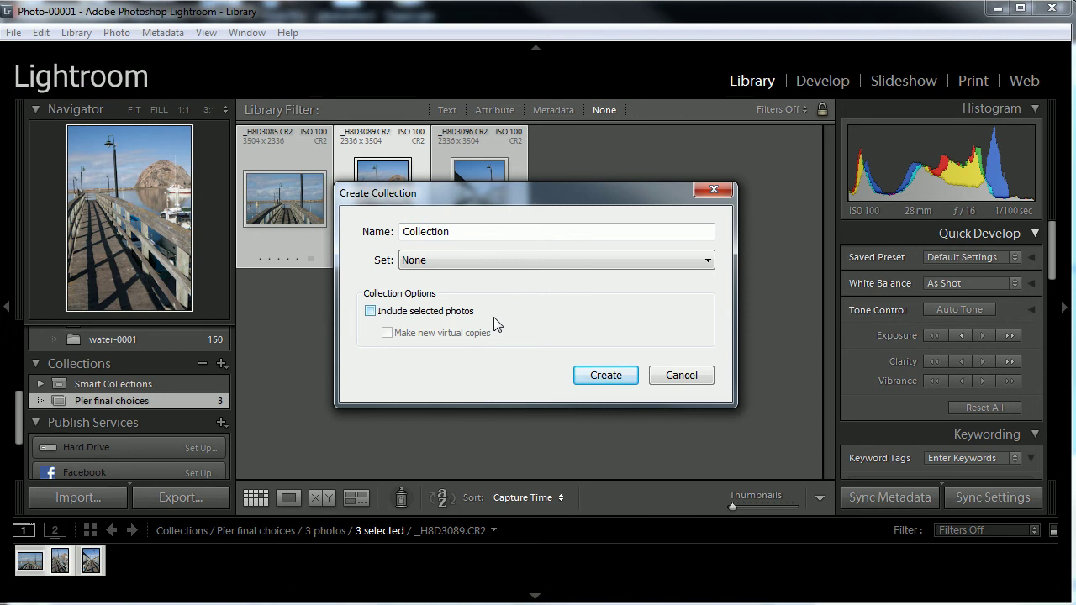
pyautogui.doubleClick(482, 233)
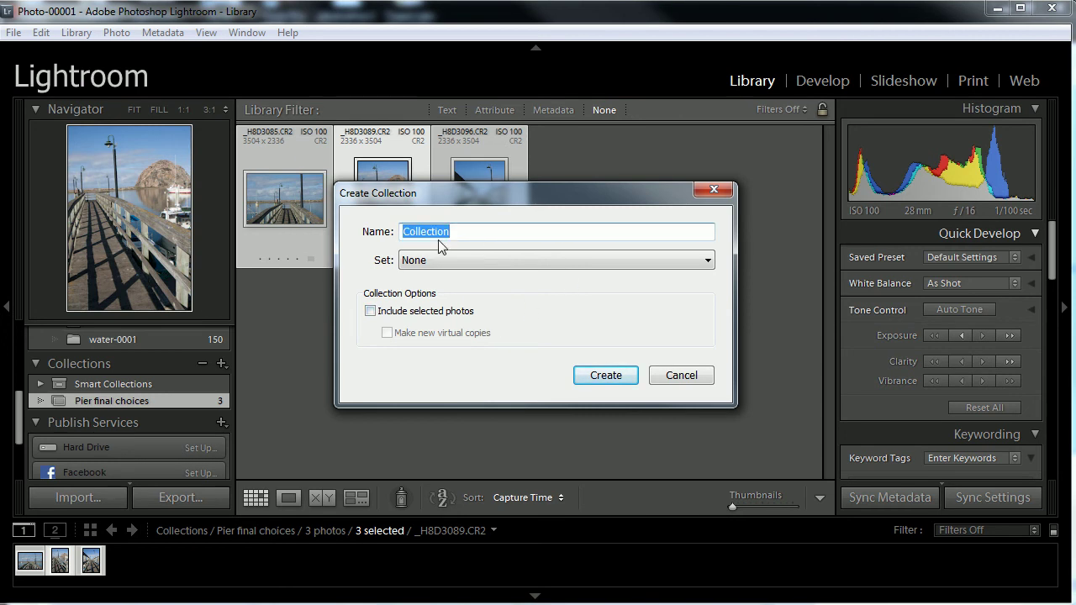
pyautogui.write('Sunset Choices')
pyautogui.click(594, 378)
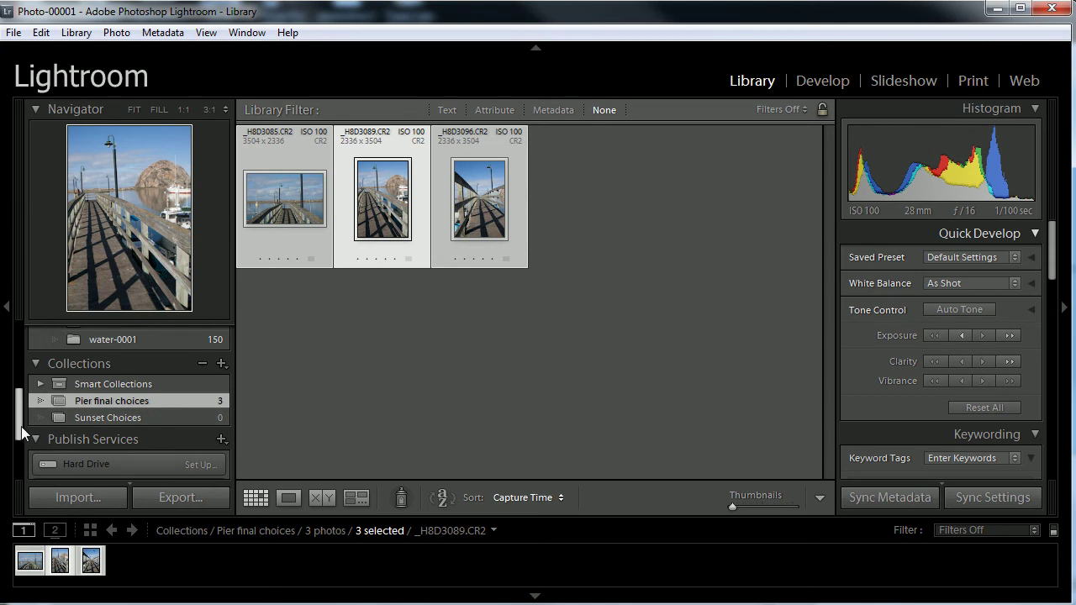
# - Open the scenics-0001 folder, then show all 408 photos of the Photo-00001 folder
pyautogui.moveTo(21, 426); pyautogui.dragTo(20, 389)
pyautogui.click(126, 387)
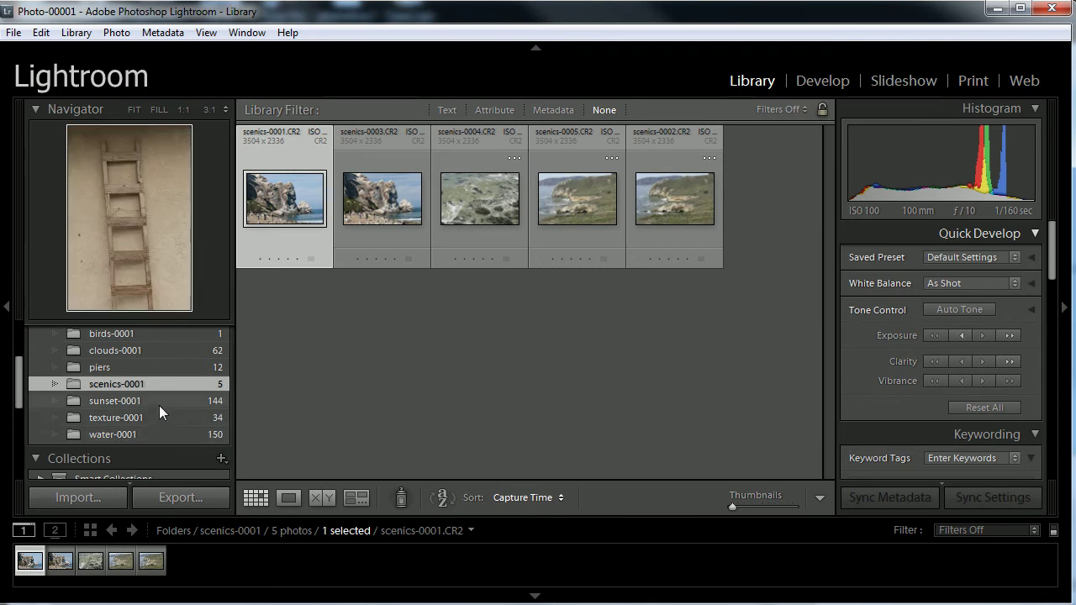
pyautogui.moveTo(20, 399); pyautogui.dragTo(19, 348)
pyautogui.click(107, 385)
# - Scroll the grid down to the sunset images
pyautogui.scroll(-10, 715, 433)
pyautogui.scroll(6, 694, 192)
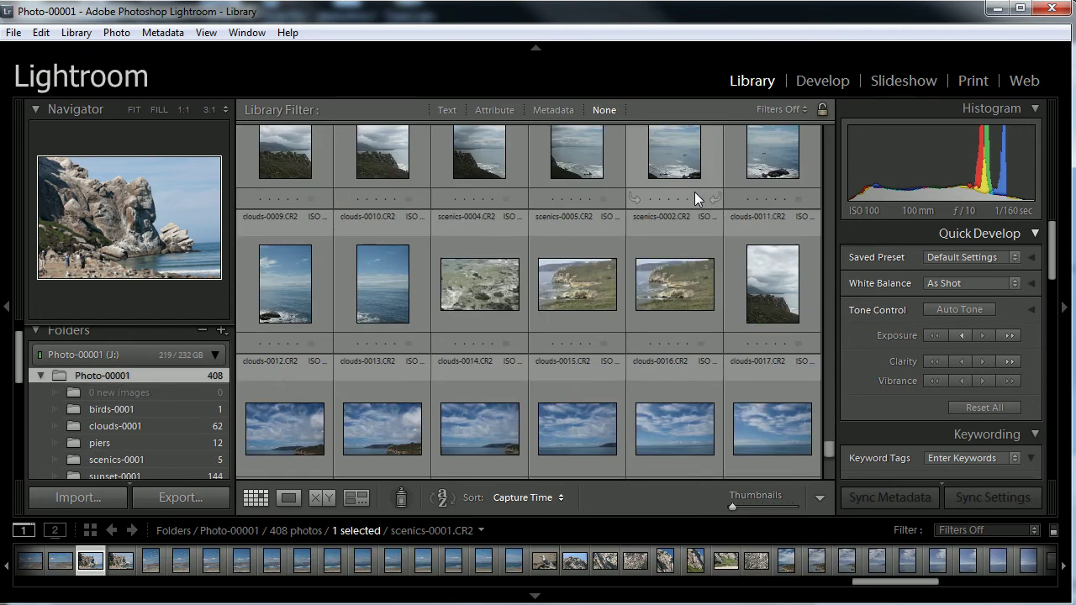
pyautogui.moveTo(825, 393); pyautogui.dragTo(792, 178)
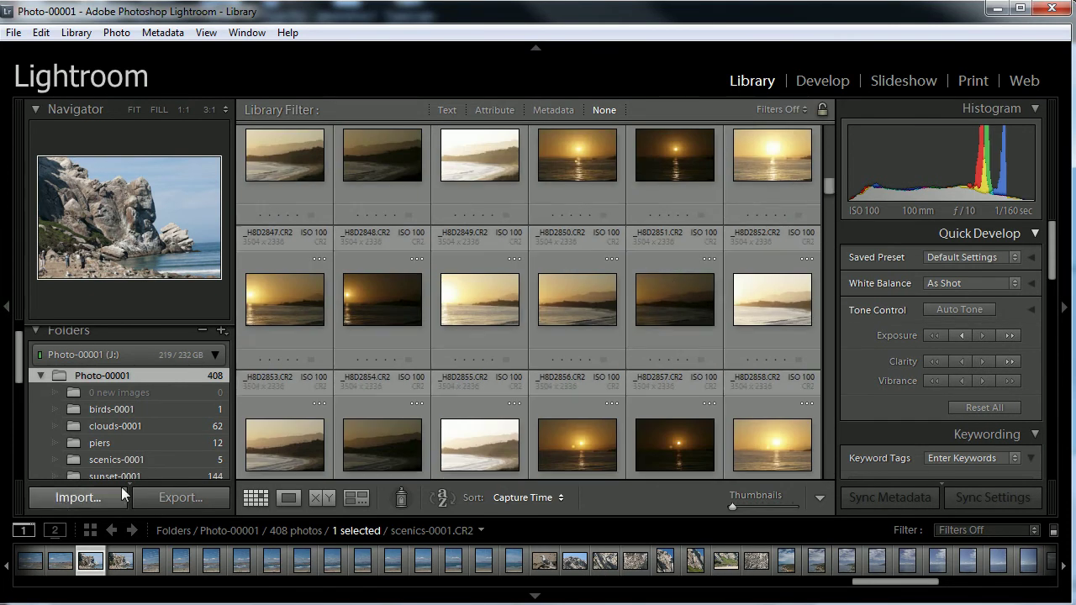
pyautogui.scroll(-3, 22, 386)
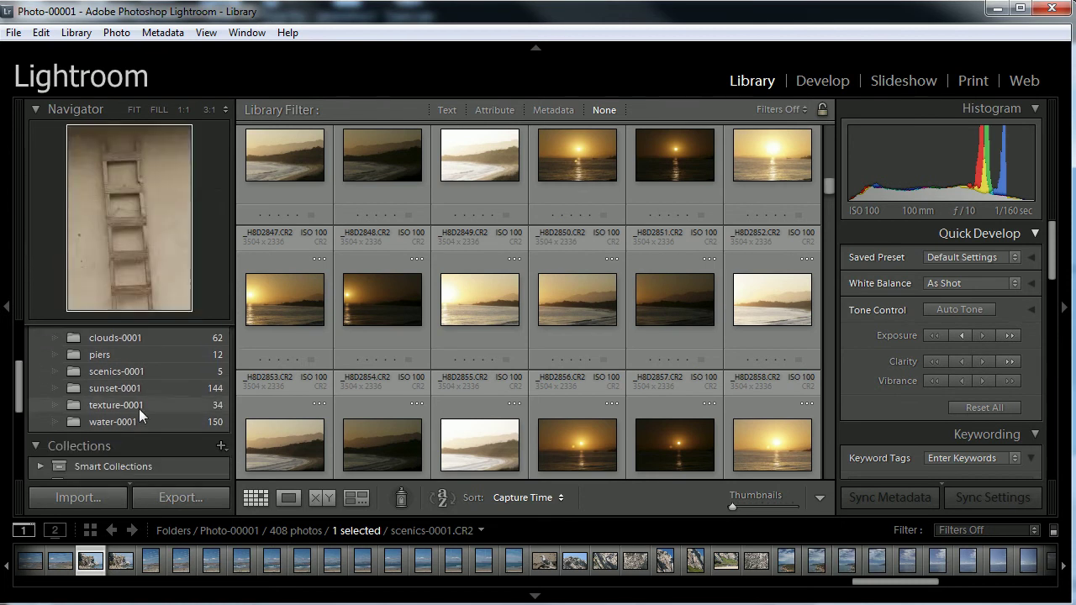
# - In the sunset-0001 folder, select _H8D2782, _H8D2919, _H8D2924 and _H8D2918 together
pyautogui.click(122, 390)
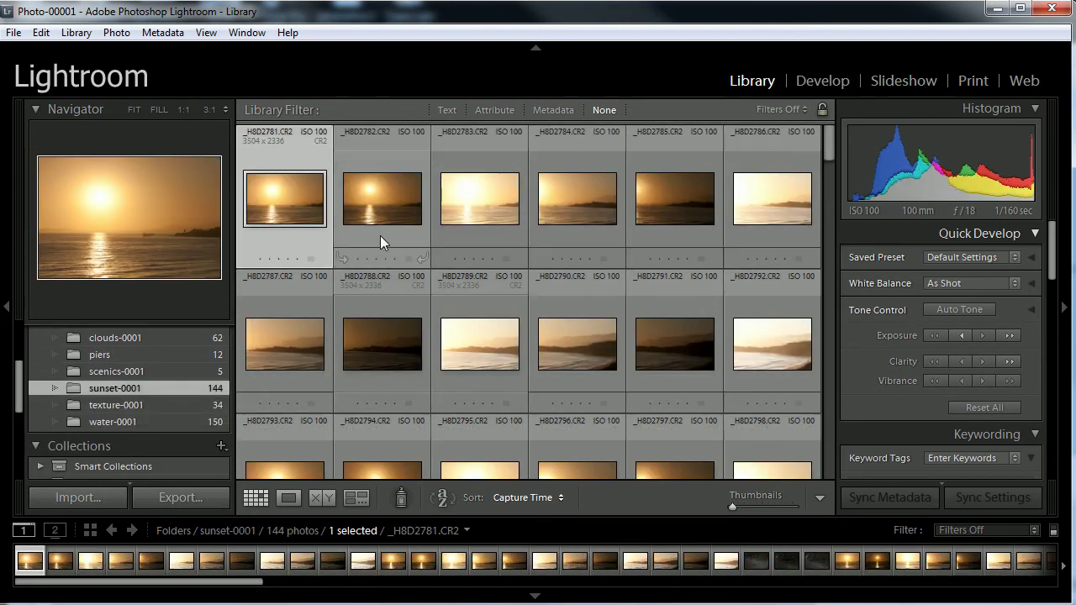
pyautogui.click(373, 190)
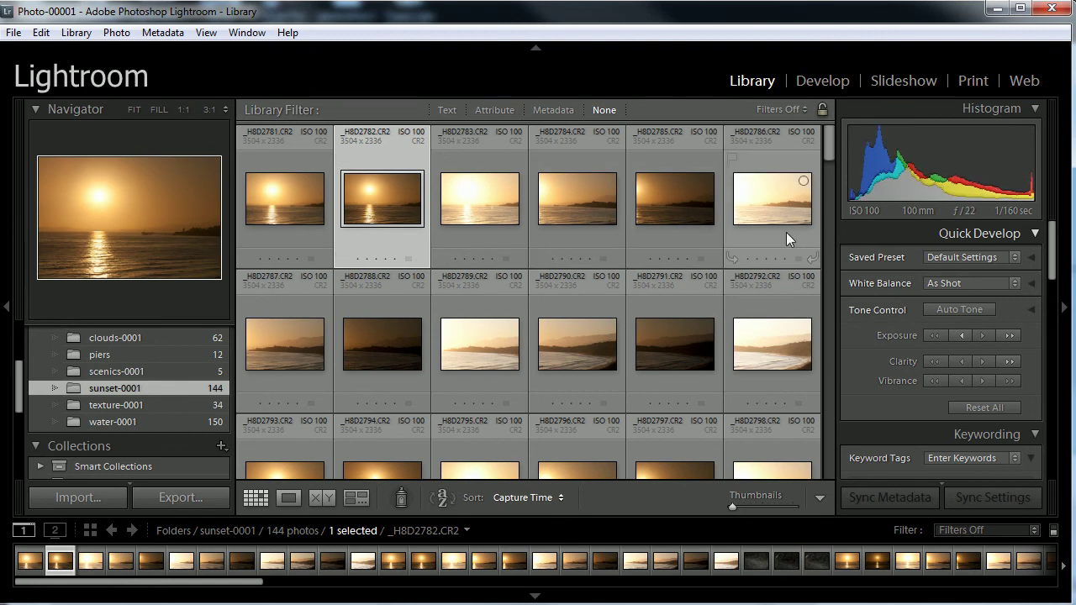
pyautogui.scroll(-5, 708, 264)
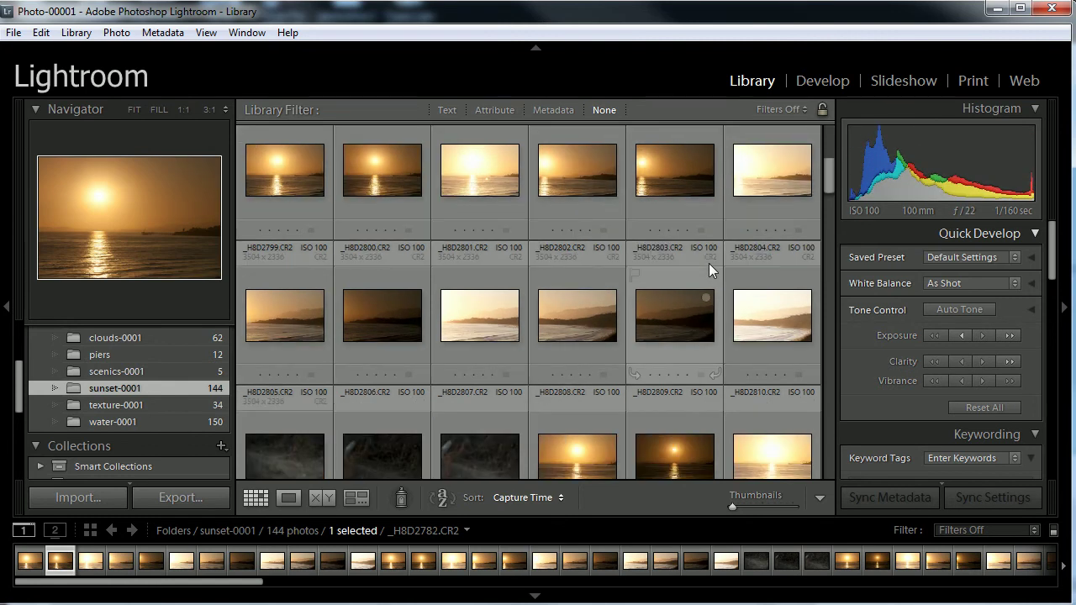
pyautogui.scroll(-20, 708, 263)
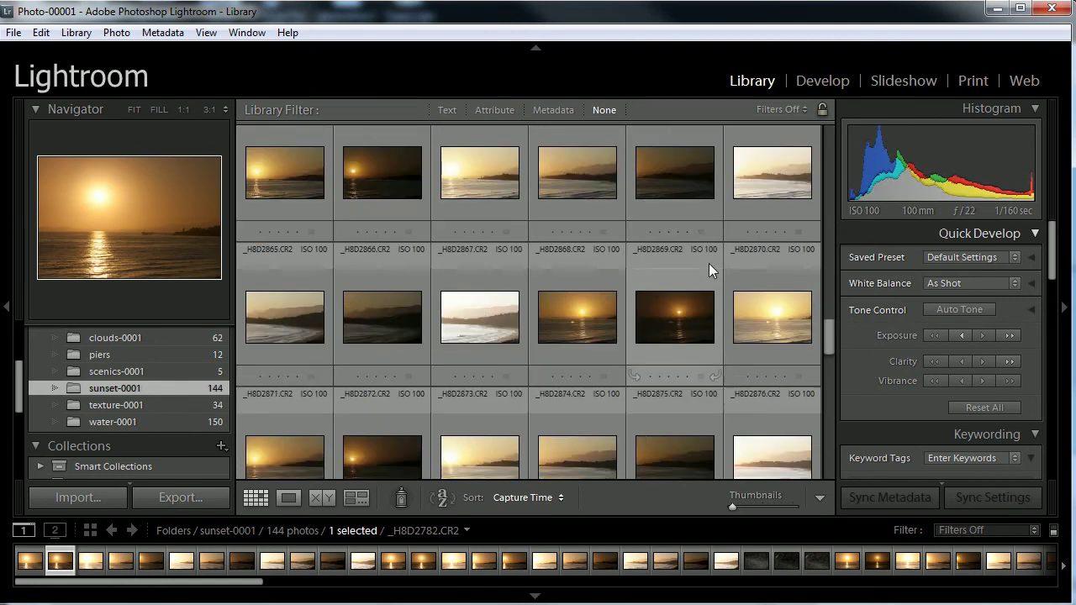
pyautogui.scroll(-2, 709, 263)
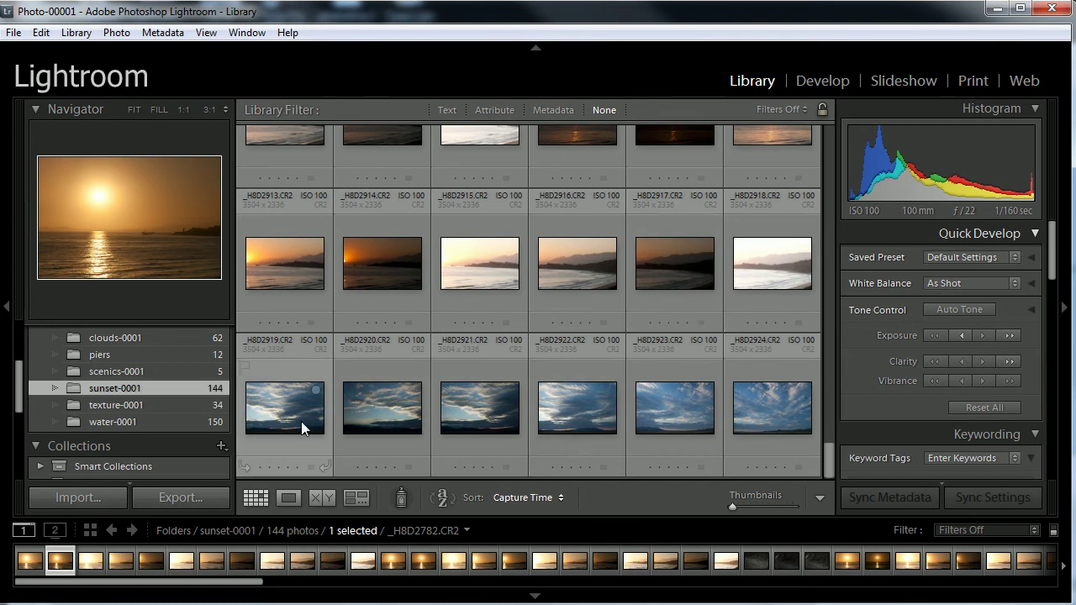
pyautogui.keyDown('ctrl'); pyautogui.click(276, 413); pyautogui.keyUp('ctrl')
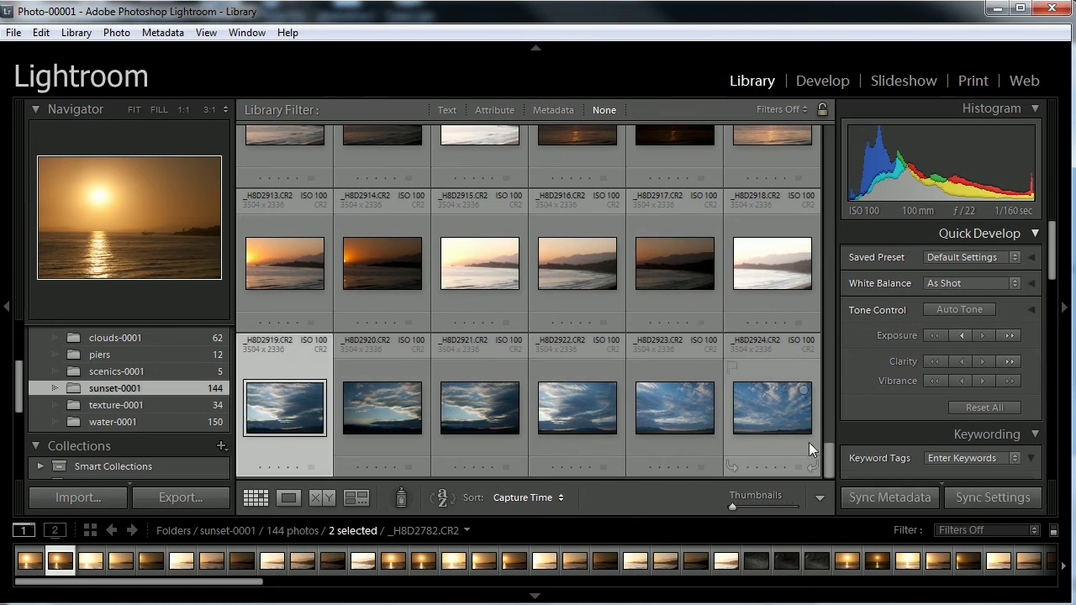
pyautogui.keyDown('ctrl'); pyautogui.click(785, 405); pyautogui.keyUp('ctrl')
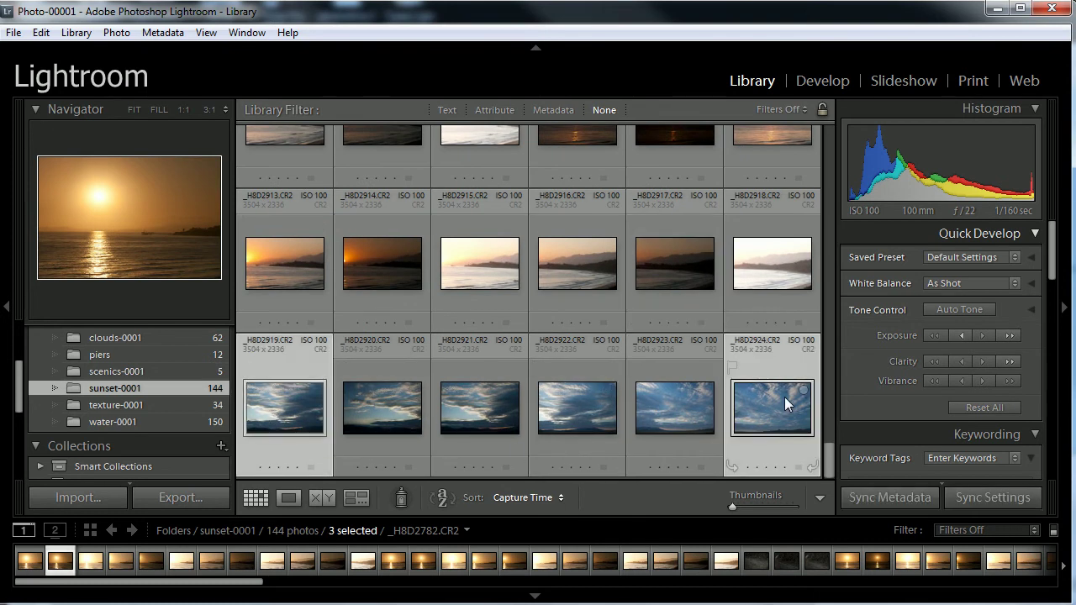
pyautogui.keyDown('ctrl'); pyautogui.click(777, 259); pyautogui.keyUp('ctrl')
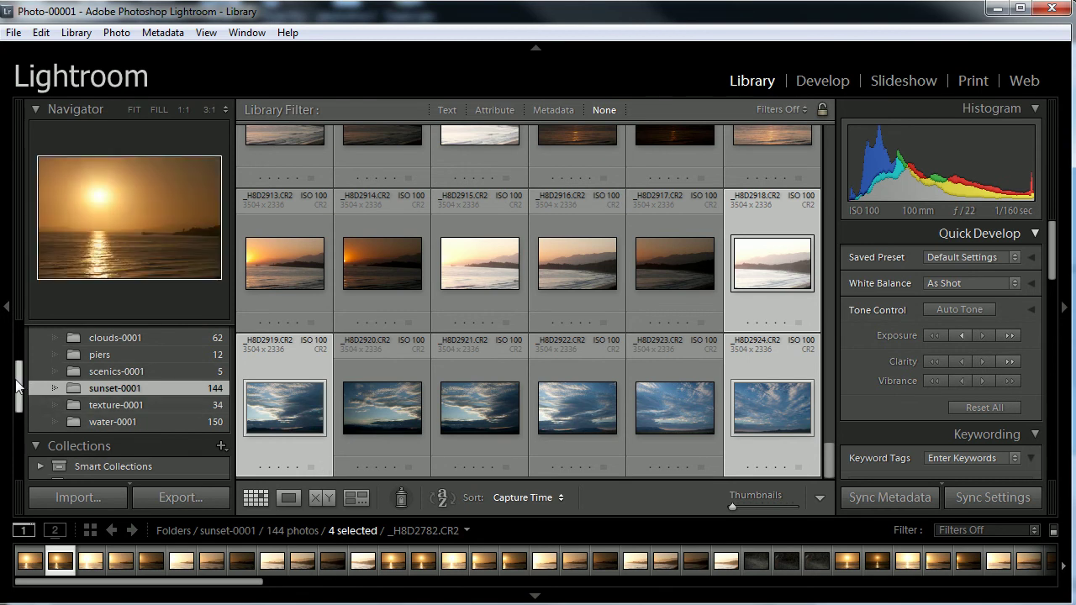
# - Drop the four selected sunset photos into Sunset Choices and view that collection's 4 photos
pyautogui.moveTo(17, 383); pyautogui.dragTo(22, 416)
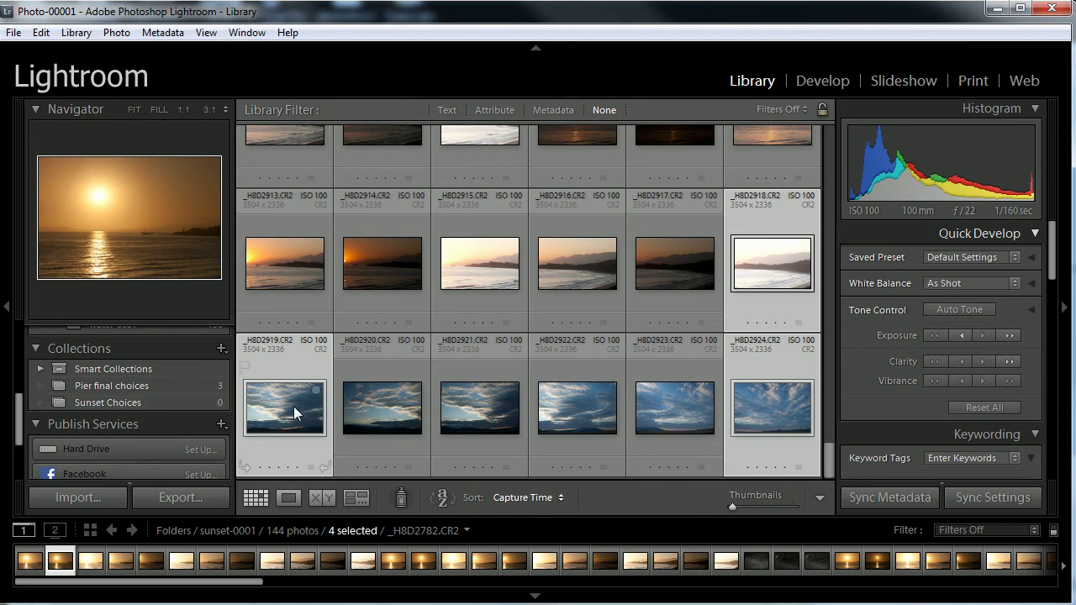
pyautogui.moveTo(293, 405); pyautogui.dragTo(193, 403)
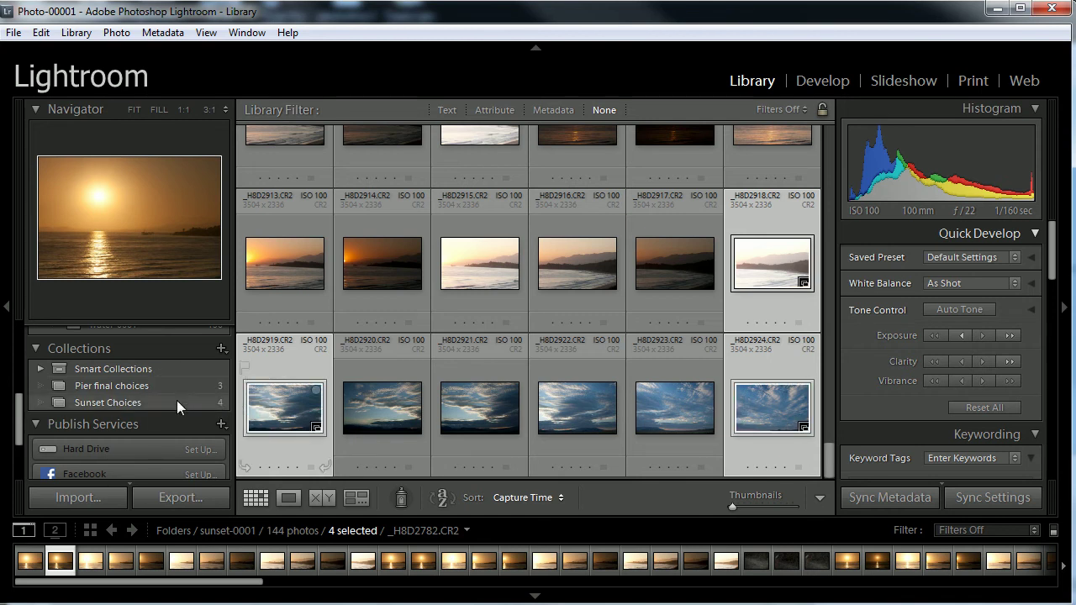
pyautogui.click(94, 403)
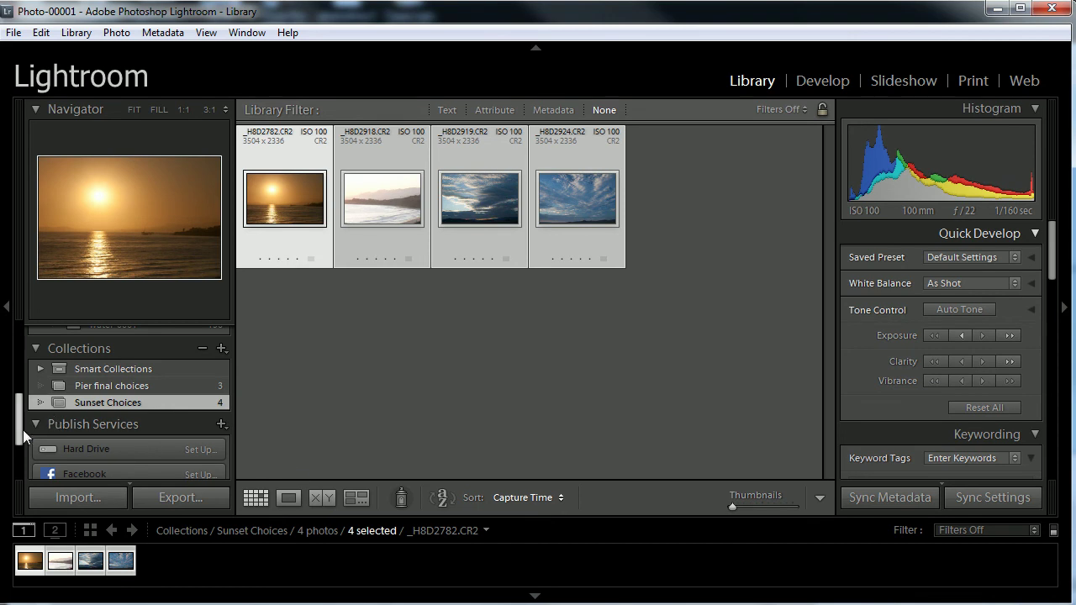
pyautogui.moveTo(23, 429); pyautogui.dragTo(13, 366)
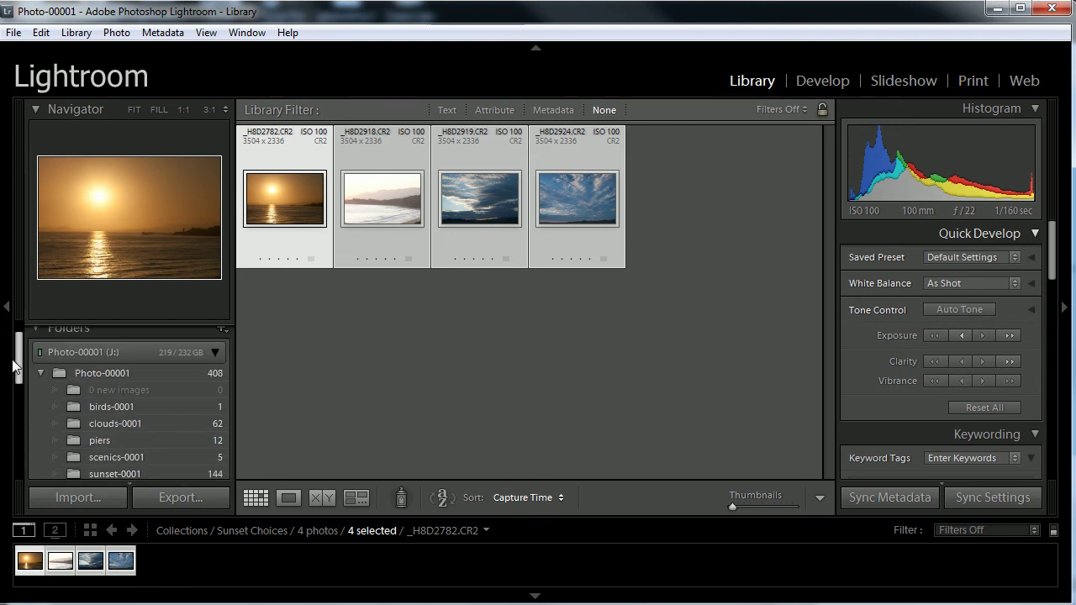
# - Show all 408 Photo-00001 photos and rate the ladder photo _H8D2925 five stars
pyautogui.click(105, 372)
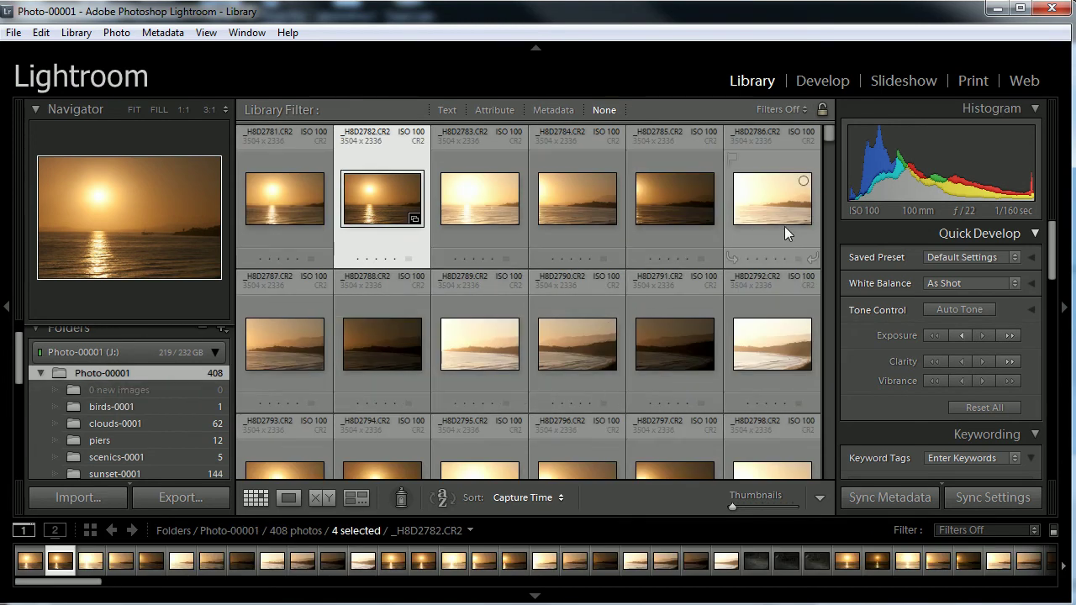
pyautogui.moveTo(831, 136); pyautogui.dragTo(824, 261)
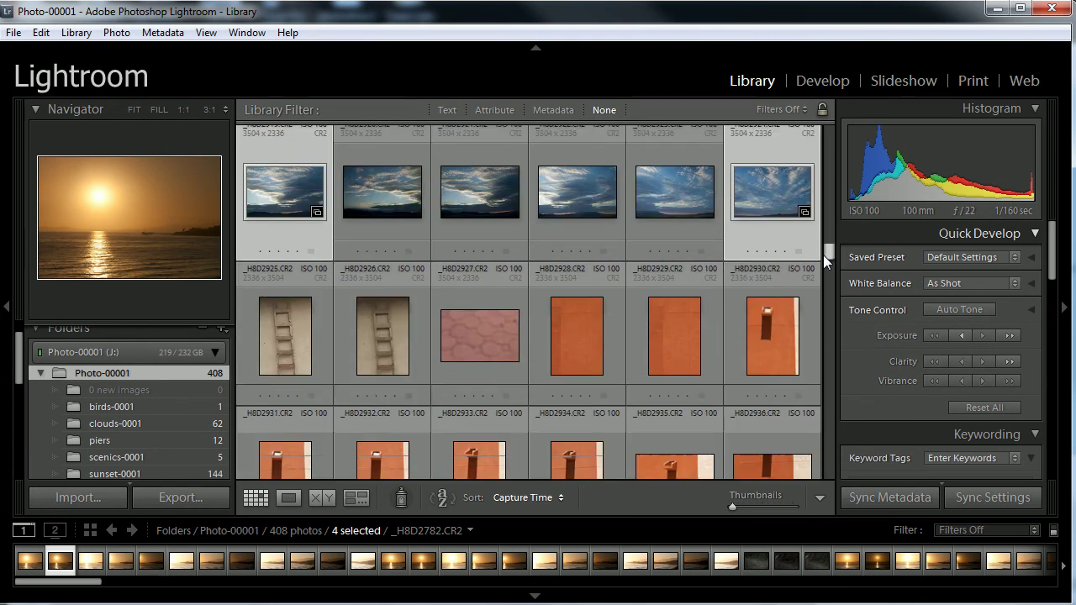
pyautogui.click(270, 367)
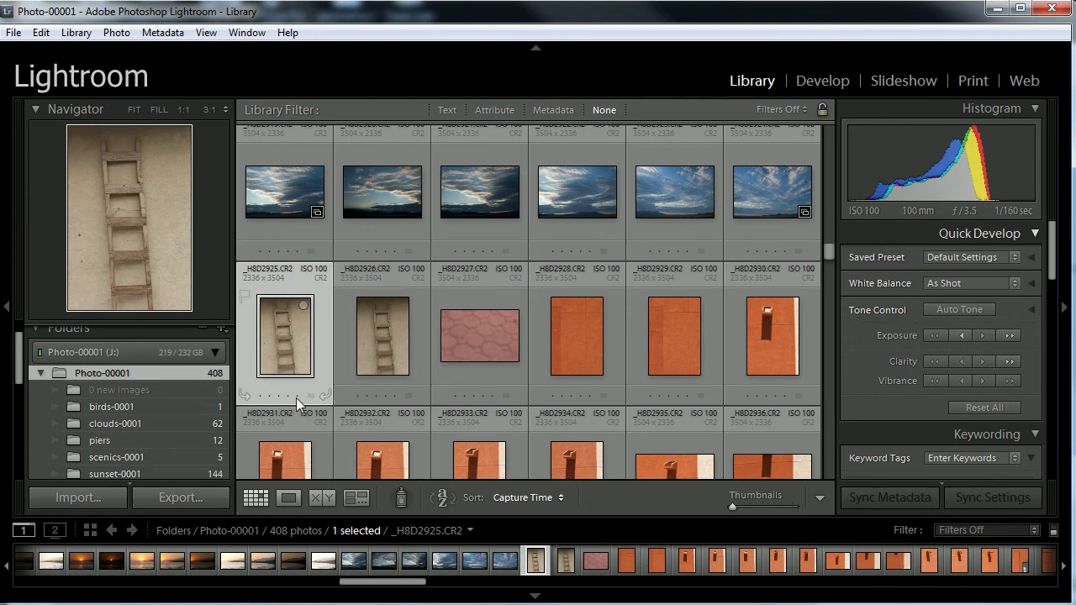
pyautogui.click(296, 397)
# - Adjust the ladder photo's rating down to two stars, then restore it to five stars
pyautogui.moveTo(738, 504); pyautogui.dragTo(782, 506)
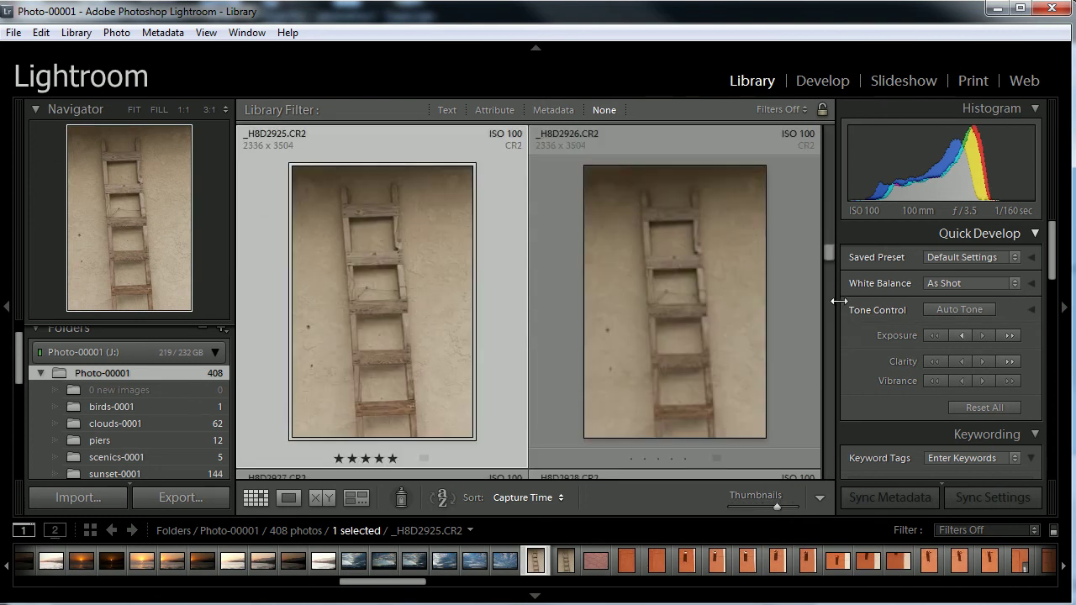
pyautogui.moveTo(827, 257)
pyautogui.mouseDown()
pyautogui.moveTo(829, 266)
pyautogui.moveTo(828, 256)
pyautogui.mouseUp()
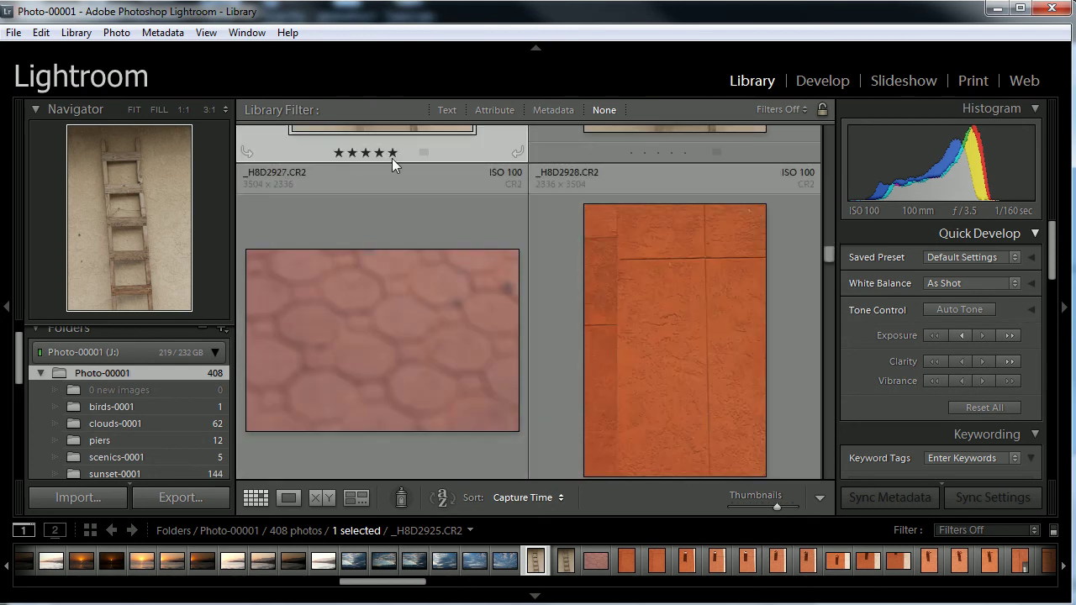
pyautogui.scroll(3, 540, 166)
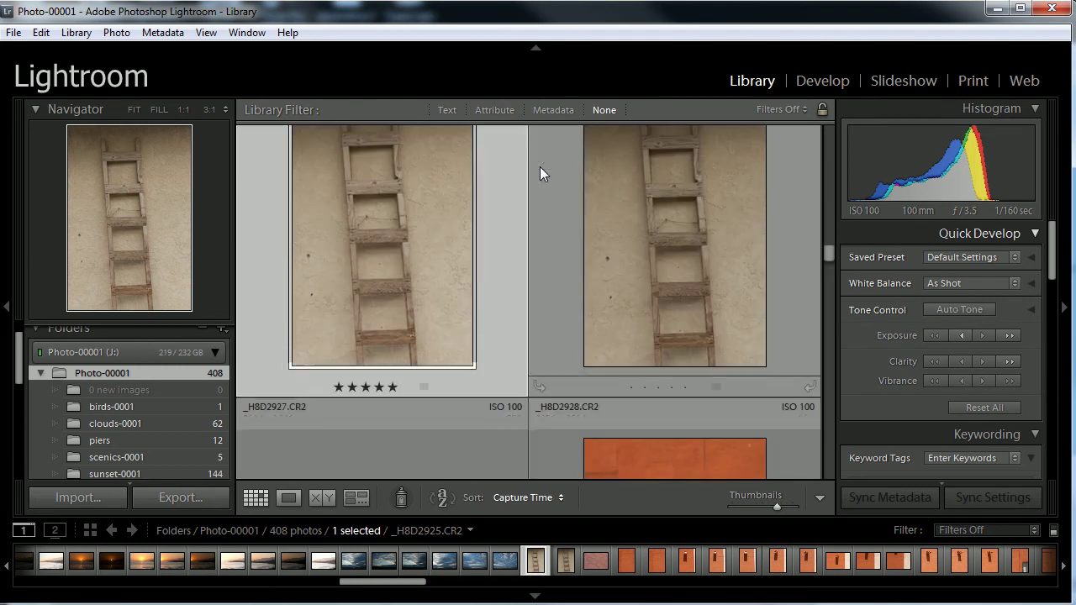
pyautogui.click(379, 388)
pyautogui.click(361, 386)
pyautogui.click(351, 388)
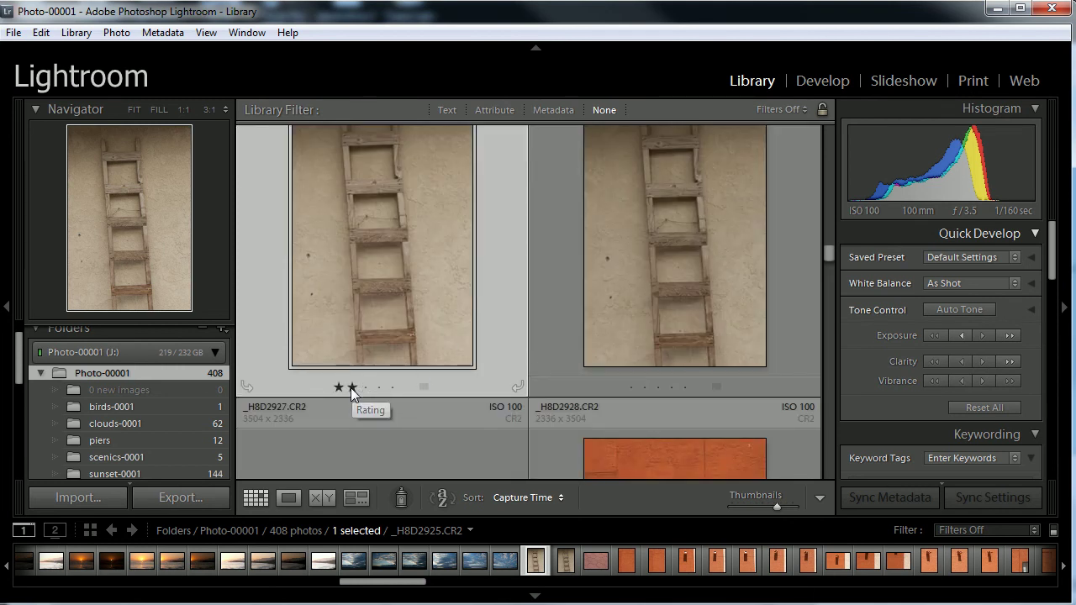
pyautogui.click(392, 386)
pyautogui.scroll(-10, 732, 309)
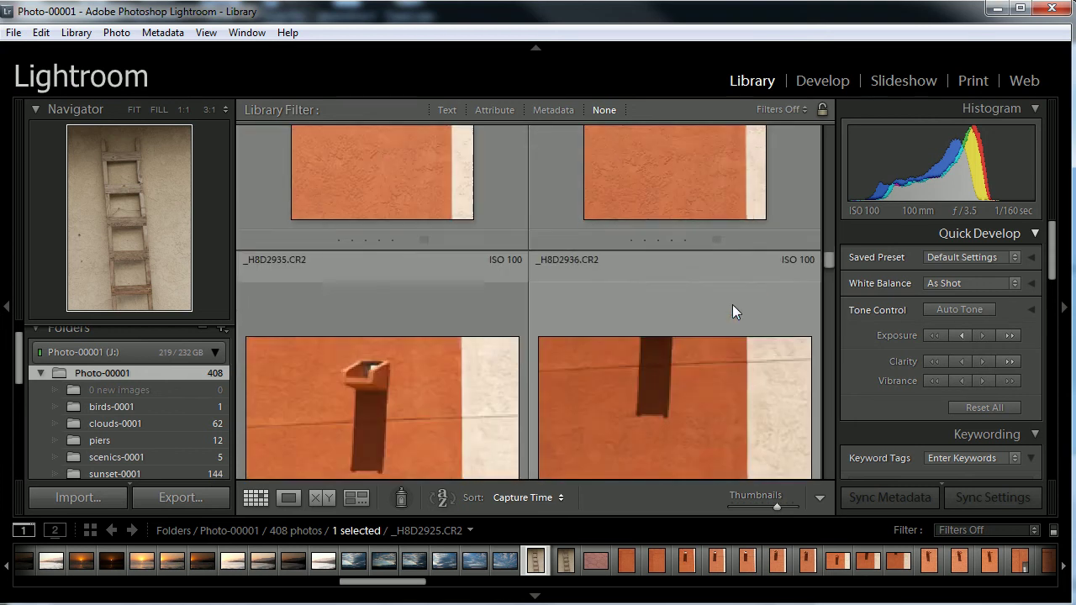
# - Shrink the grid thumbnails and rate the orange wall photo five stars
pyautogui.click(768, 503)
pyautogui.moveTo(768, 503); pyautogui.dragTo(731, 503)
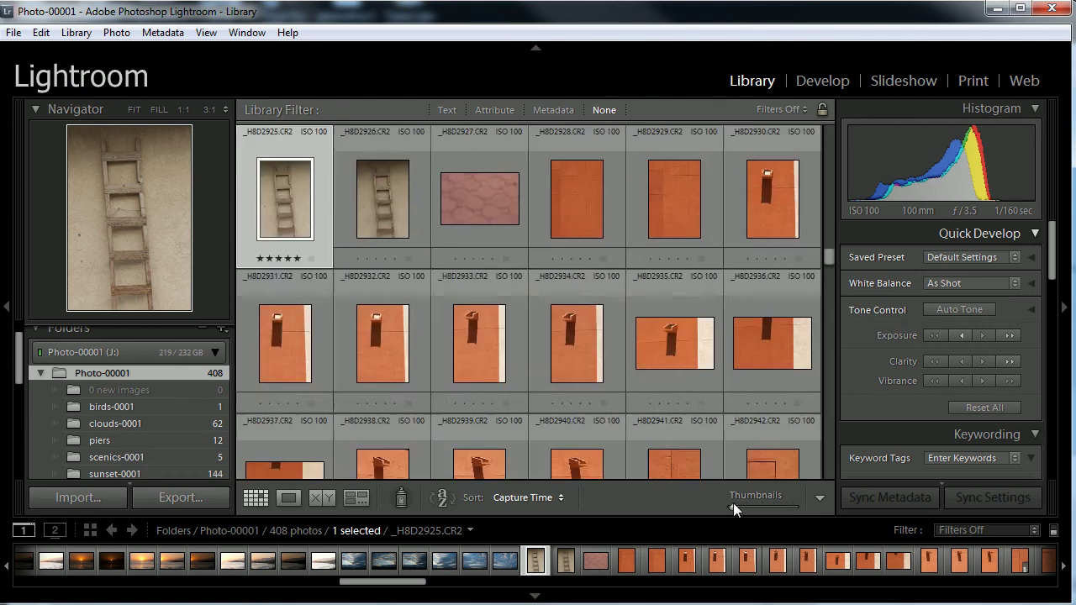
pyautogui.scroll(-5, 538, 323)
pyautogui.scroll(3, 538, 323)
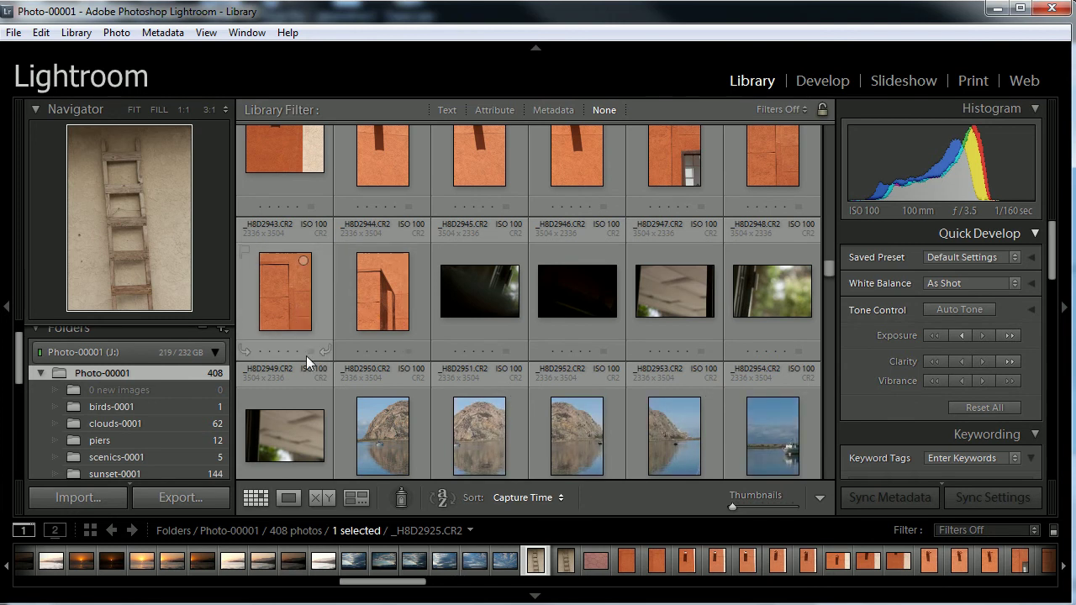
pyautogui.click(299, 351)
# - Scroll down to the seagull photo birds-0001 and rate it five stars
pyautogui.scroll(-10, 554, 316)
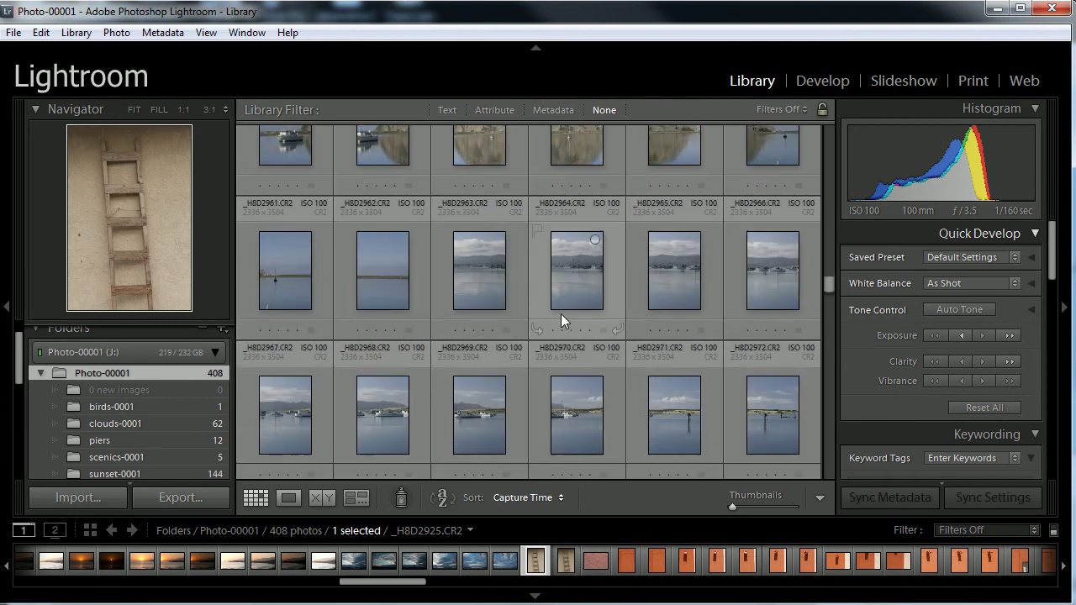
pyautogui.scroll(-20, 561, 309)
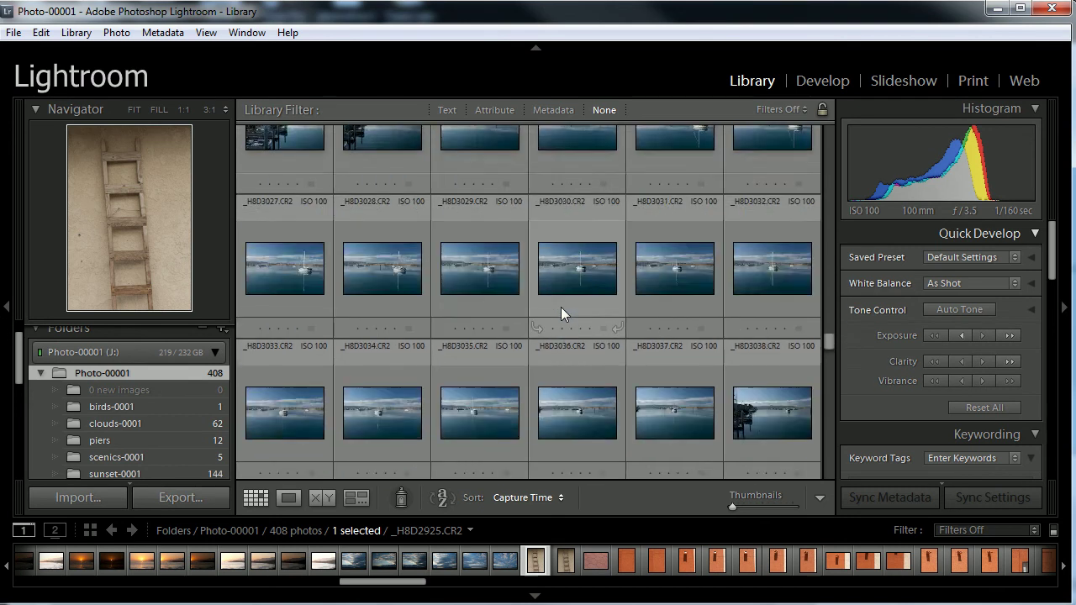
pyautogui.scroll(-20, 561, 309)
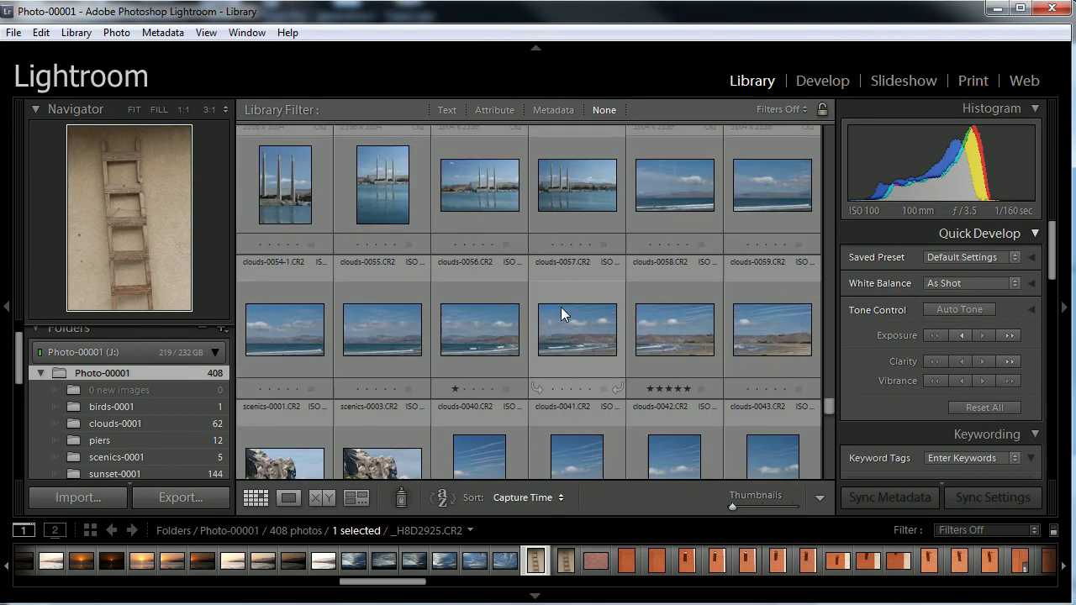
pyautogui.scroll(-5, 561, 307)
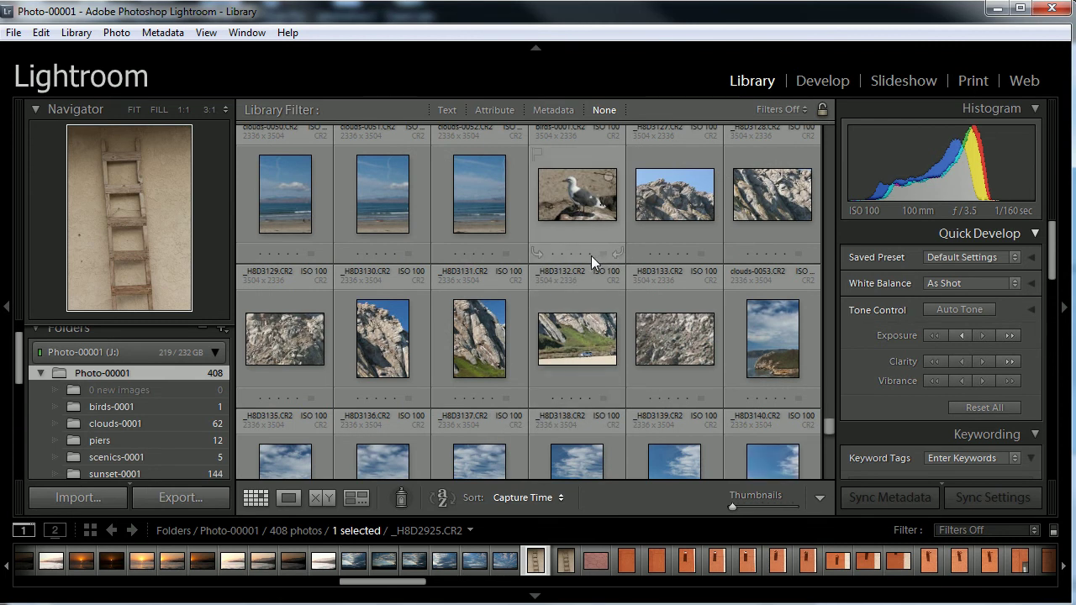
pyautogui.click(591, 254)
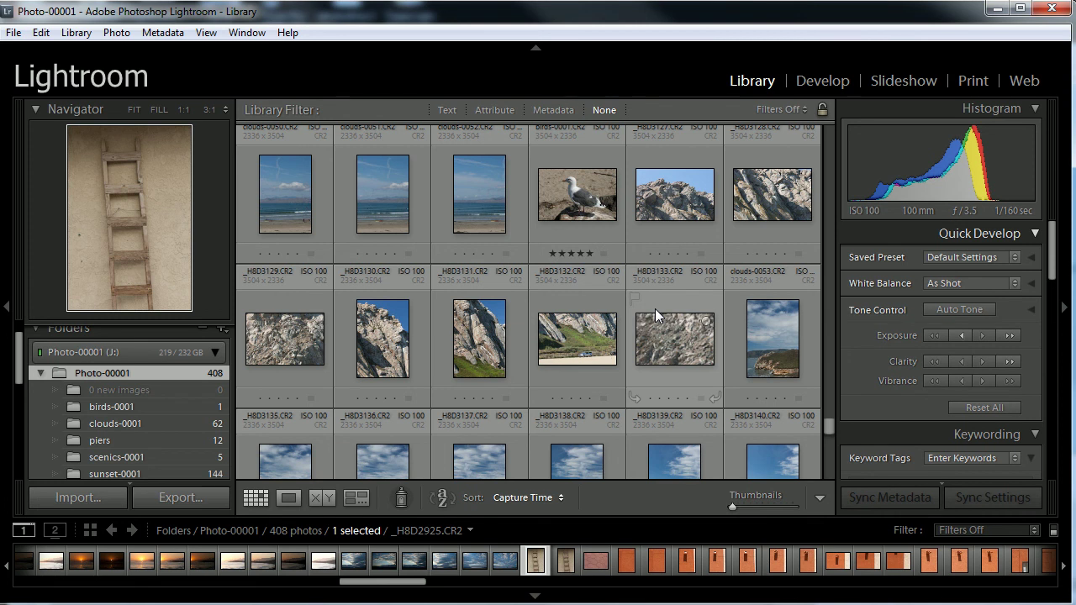
pyautogui.scroll(-4, 656, 308)
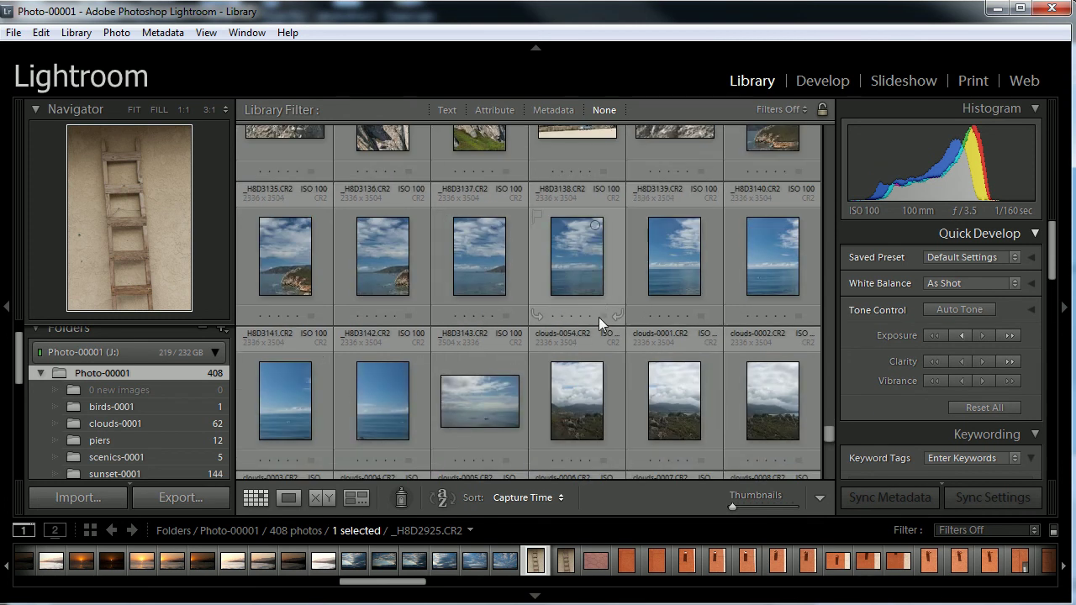
# - Open _H8D3138 in Loupe view, zoom to full size and pan toward the sea horizon
pyautogui.doubleClick(569, 263)
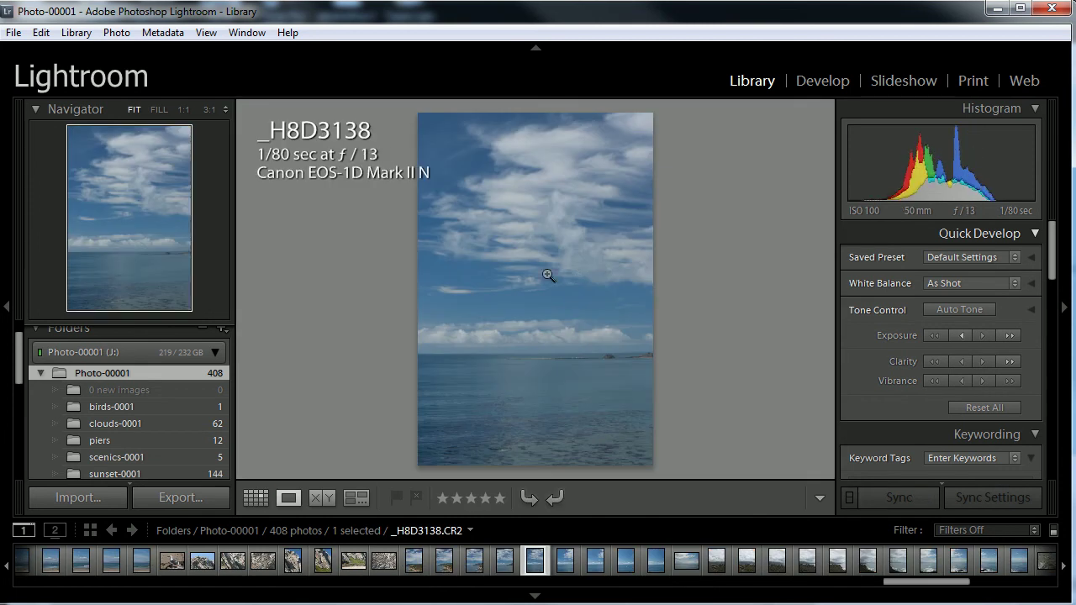
pyautogui.click(529, 276)
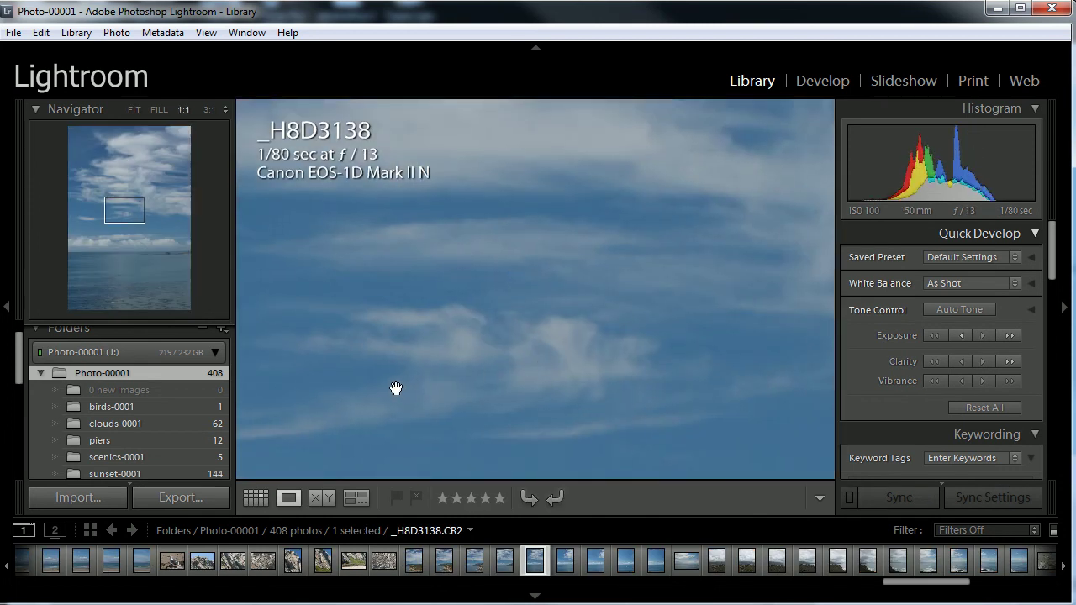
pyautogui.moveTo(394, 388); pyautogui.dragTo(468, 408)
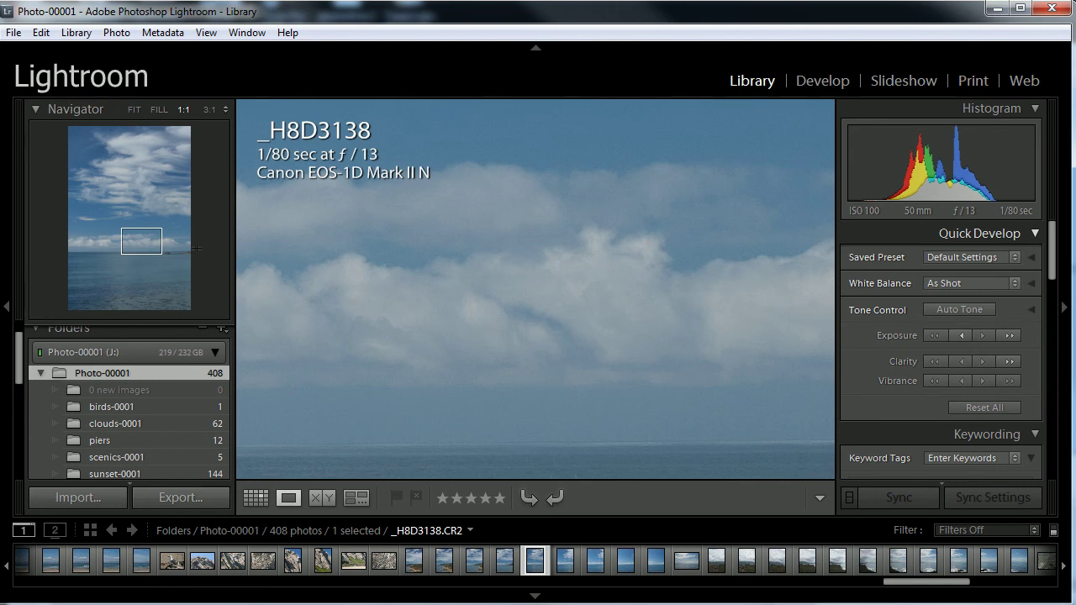
pyautogui.moveTo(145, 243)
pyautogui.mouseDown()
pyautogui.moveTo(169, 163)
pyautogui.moveTo(92, 226)
pyautogui.moveTo(163, 280)
pyautogui.moveTo(138, 270)
pyautogui.moveTo(158, 223)
pyautogui.moveTo(146, 240)
pyautogui.moveTo(151, 228)
pyautogui.mouseUp()
# - Zoom to 3:1, collapse the Navigator, switch to FILL and pan to show more sea
pyautogui.click(209, 109)
pyautogui.click(224, 107)
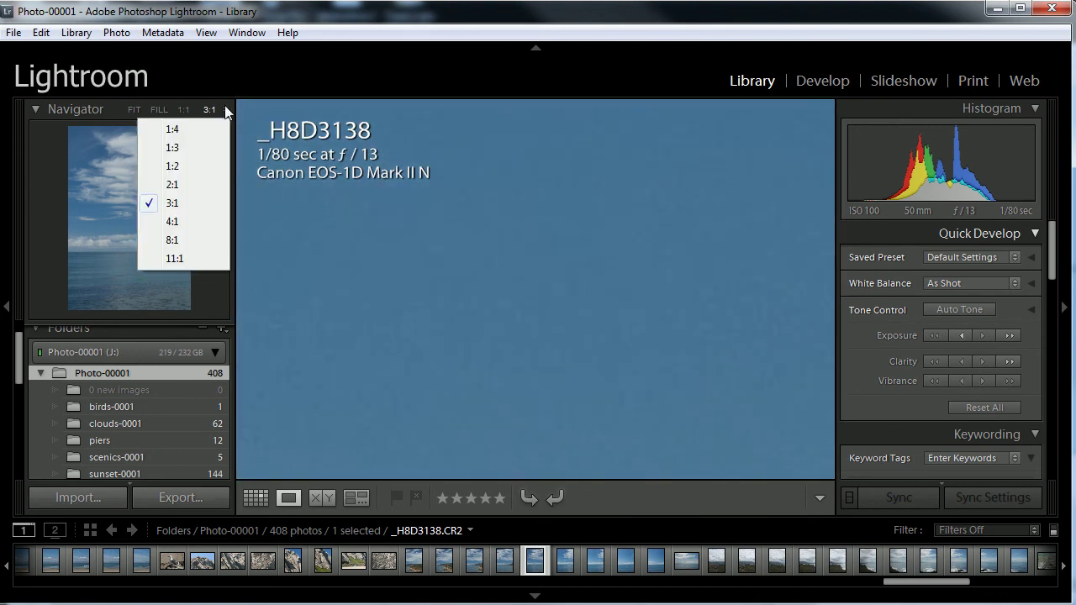
pyautogui.click(155, 114)
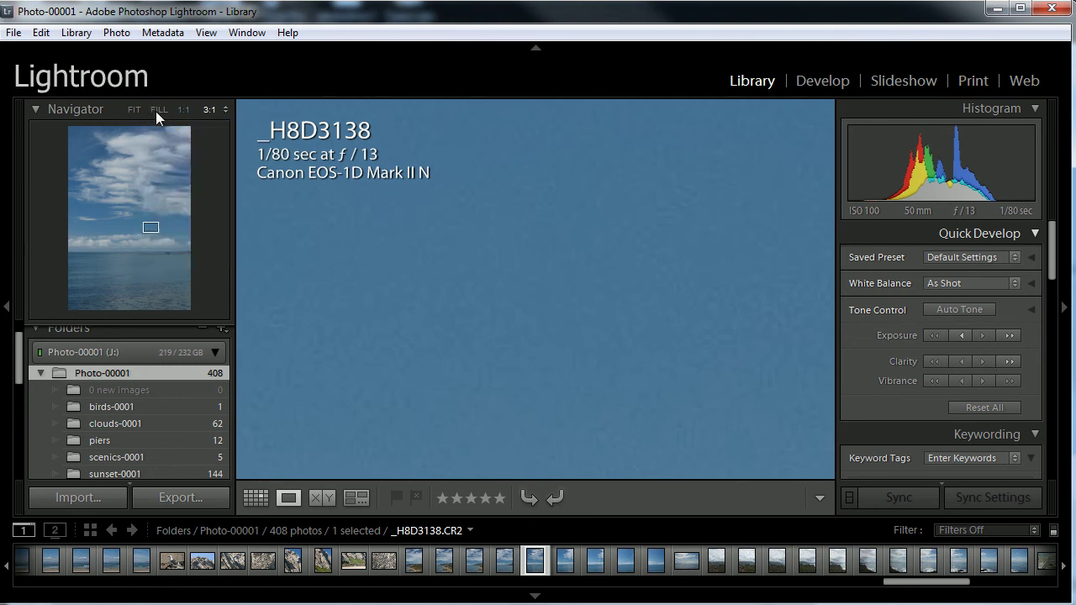
pyautogui.click(167, 108)
pyautogui.click(154, 108)
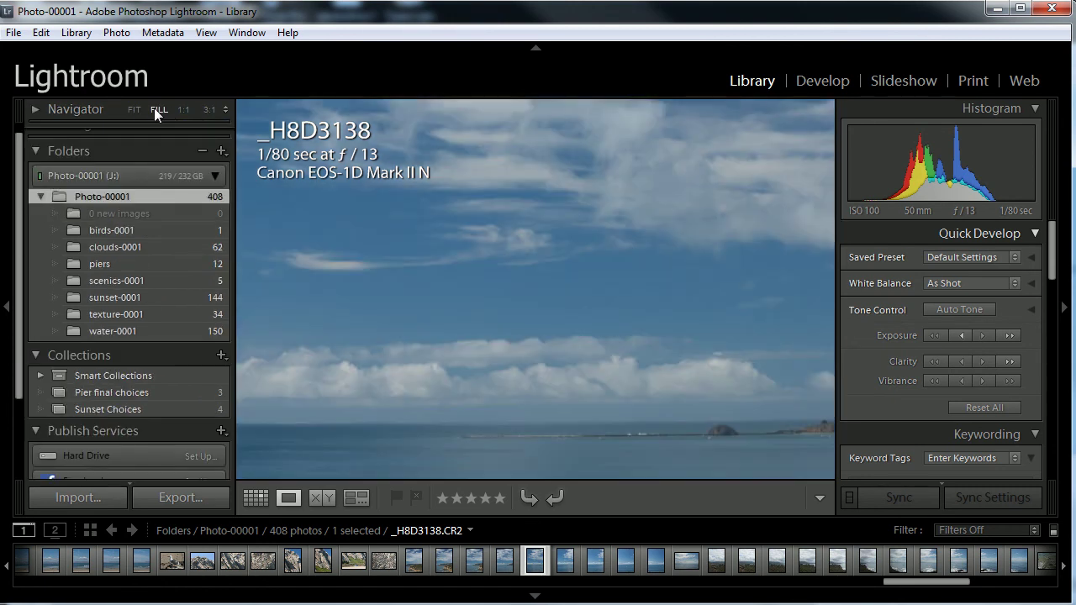
pyautogui.moveTo(552, 327); pyautogui.dragTo(520, 283)
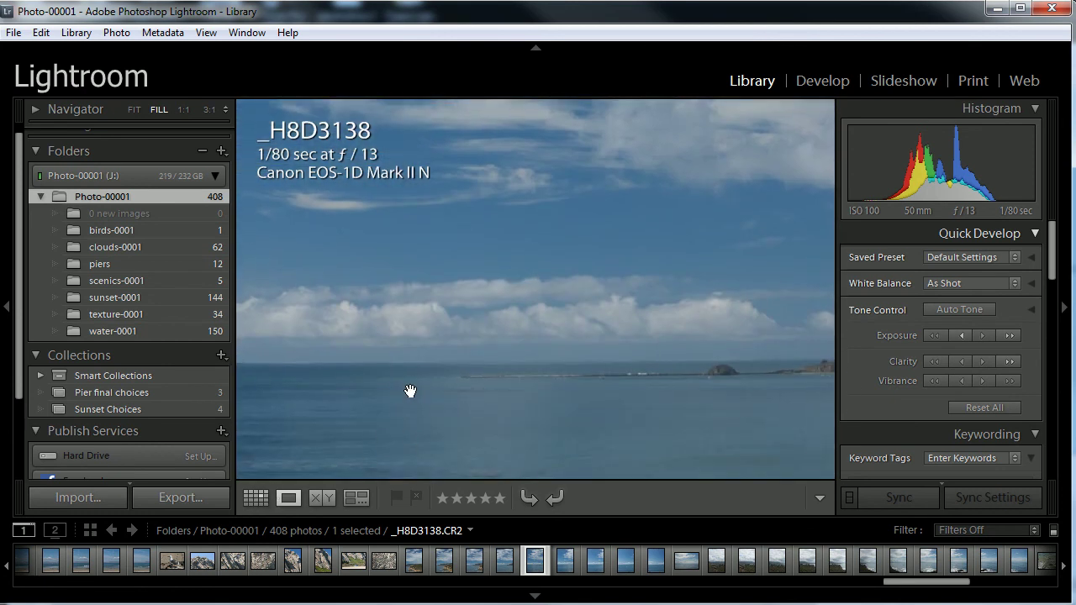
# - Return to Grid view and give _H8D3138 a five-star rating
pyautogui.click(257, 497)
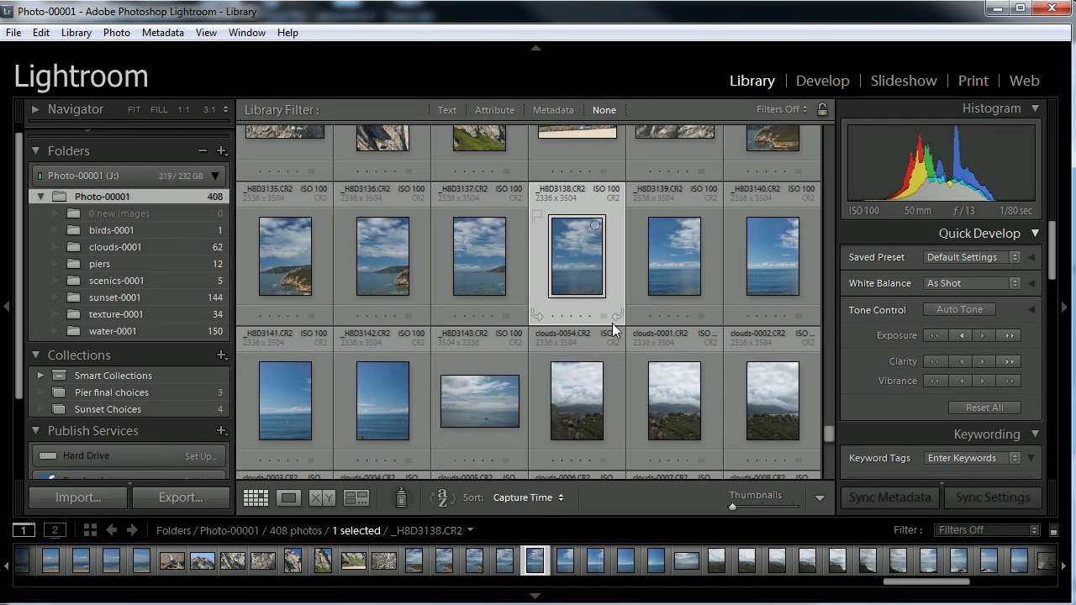
pyautogui.click(592, 316)
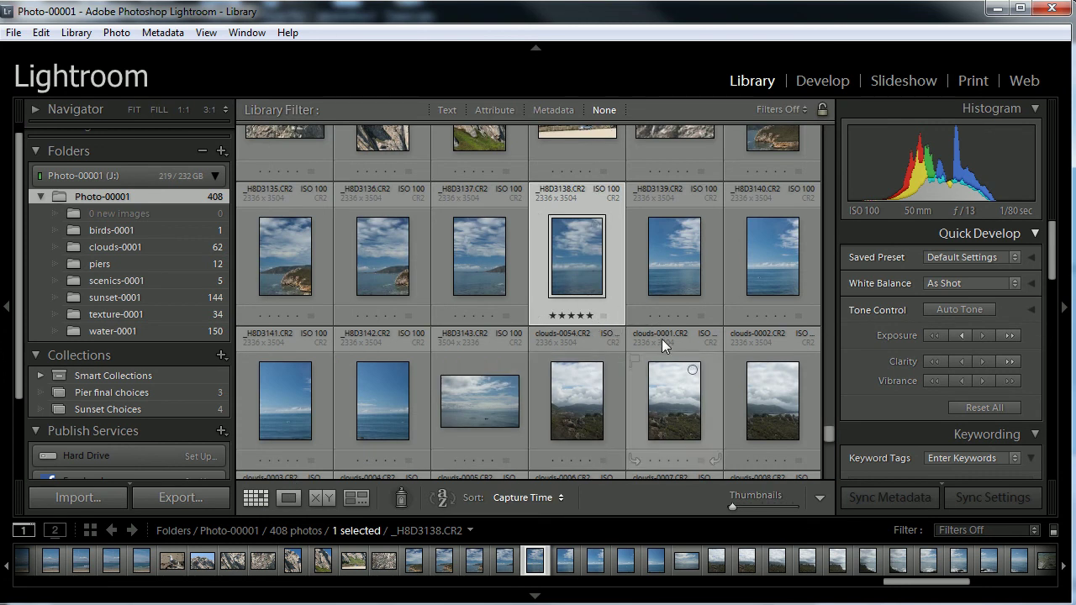
pyautogui.scroll(-8, 705, 309)
pyautogui.scroll(-2, 705, 305)
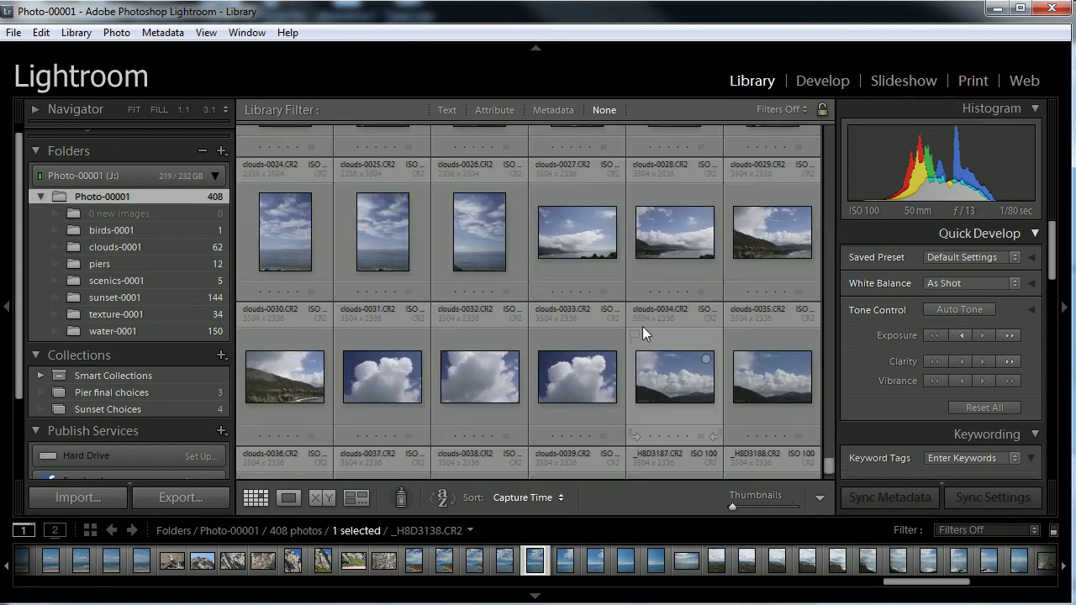
pyautogui.scroll(2, 621, 337)
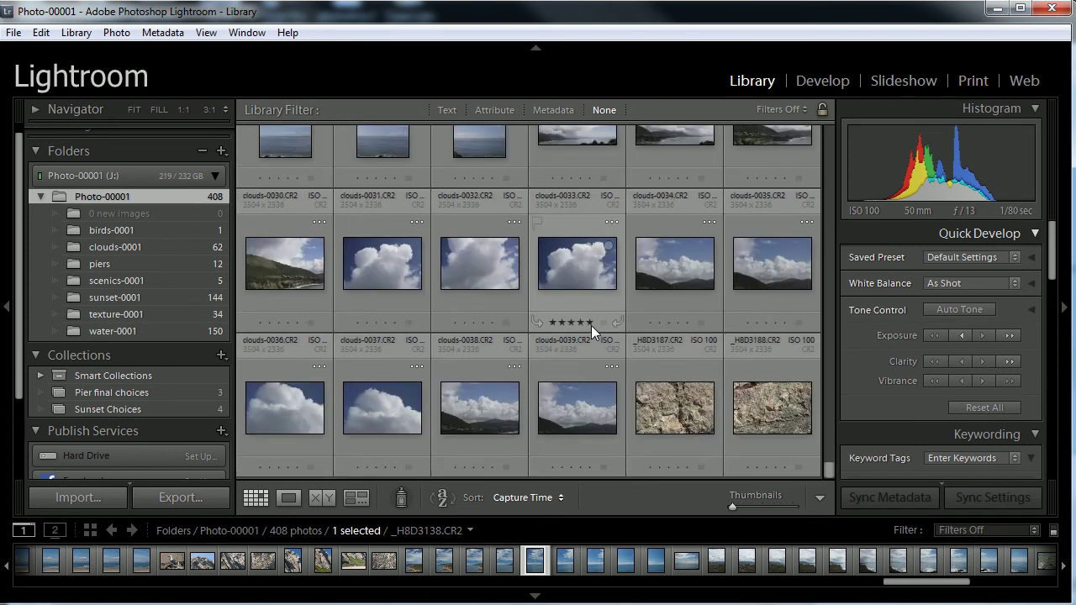
pyautogui.scroll(4, 624, 301)
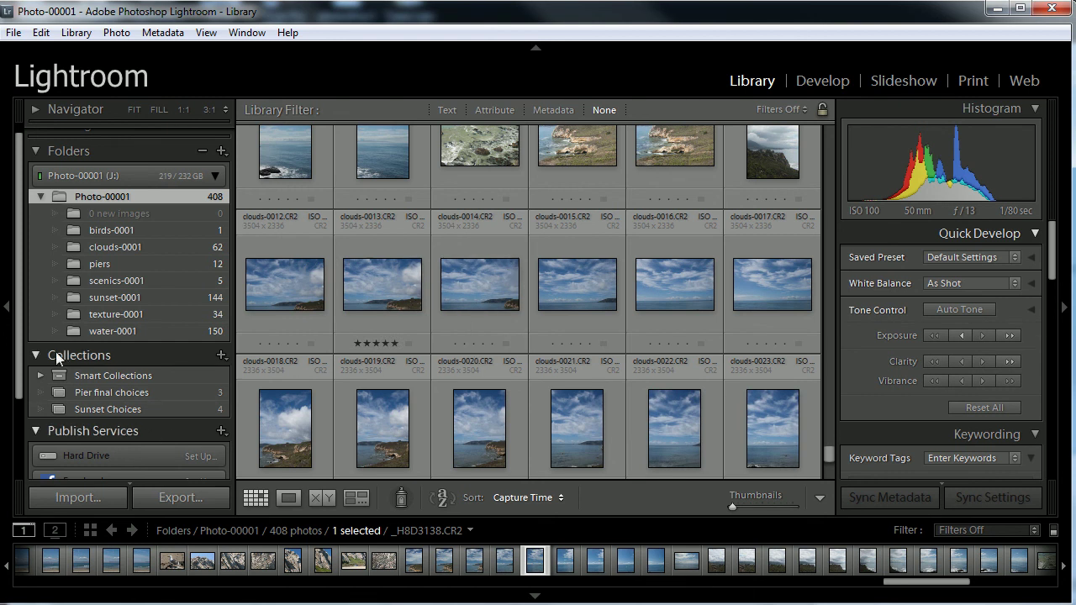
pyautogui.scroll(-3, 22, 382)
pyautogui.scroll(-2, 22, 395)
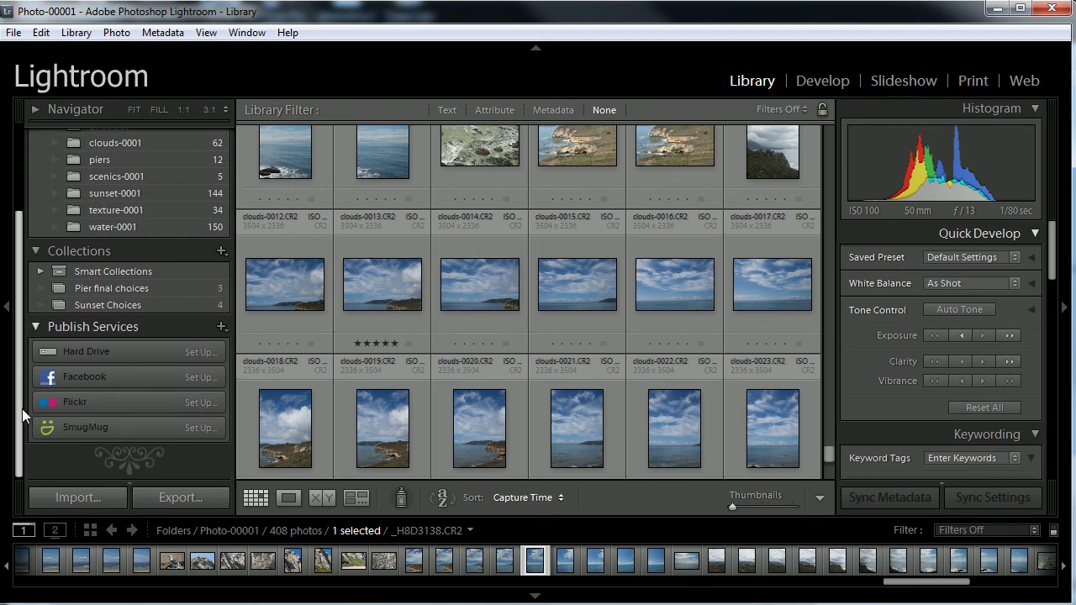
pyautogui.scroll(1, 24, 395)
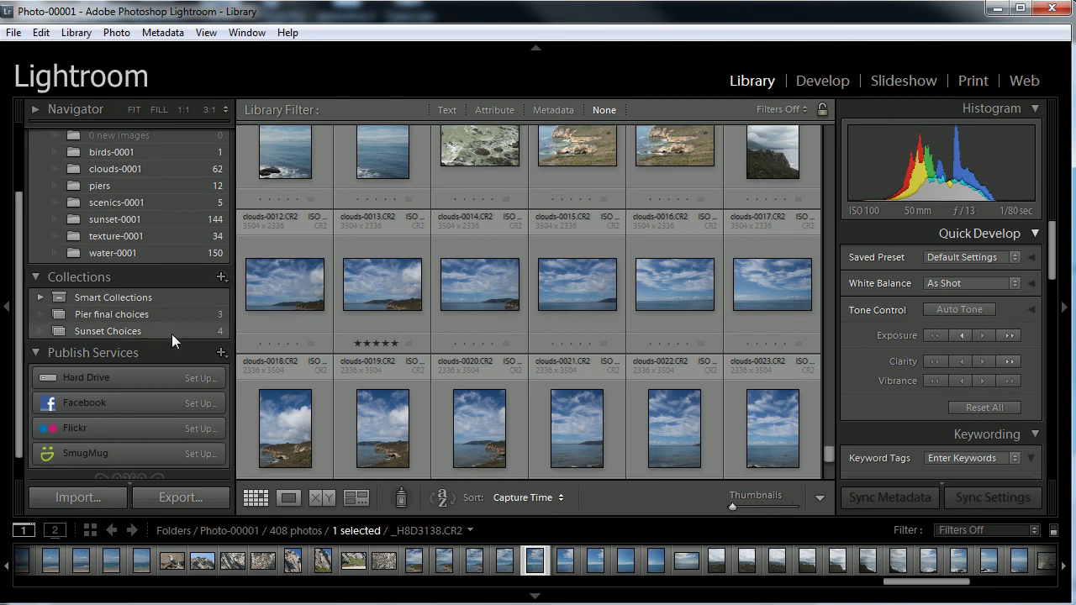
# - Add a regular collection named 'My best images' from the Collections panel's + menu
pyautogui.click(221, 277)
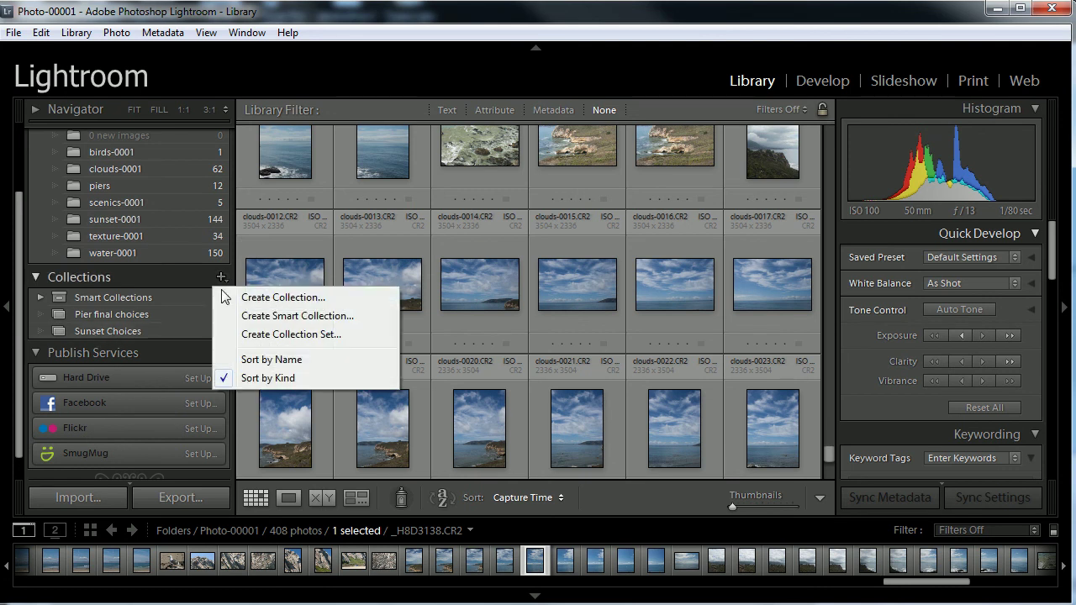
pyautogui.click(305, 299)
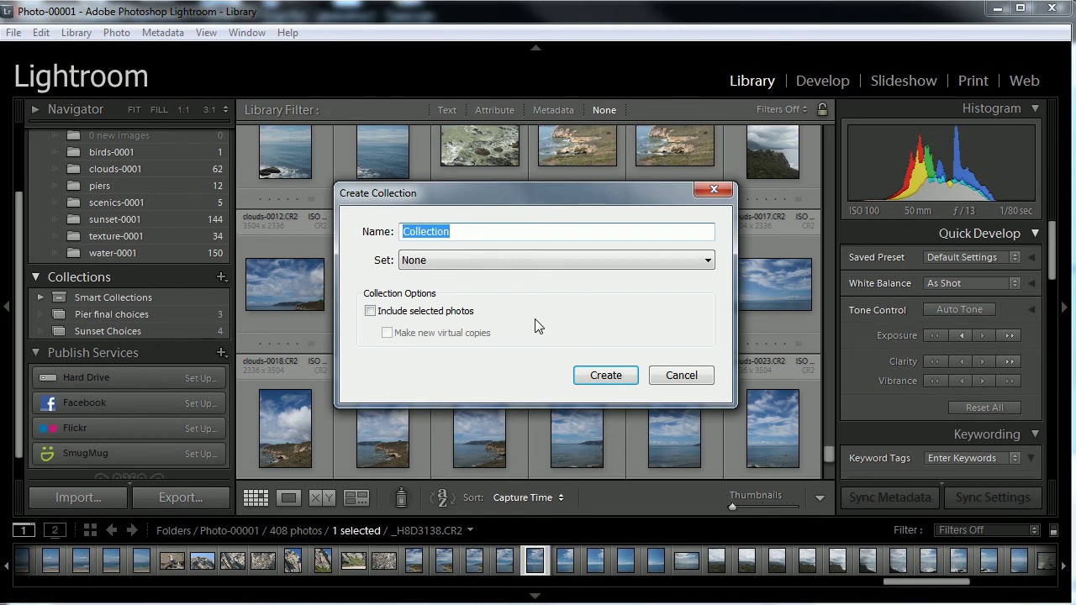
pyautogui.write('My')
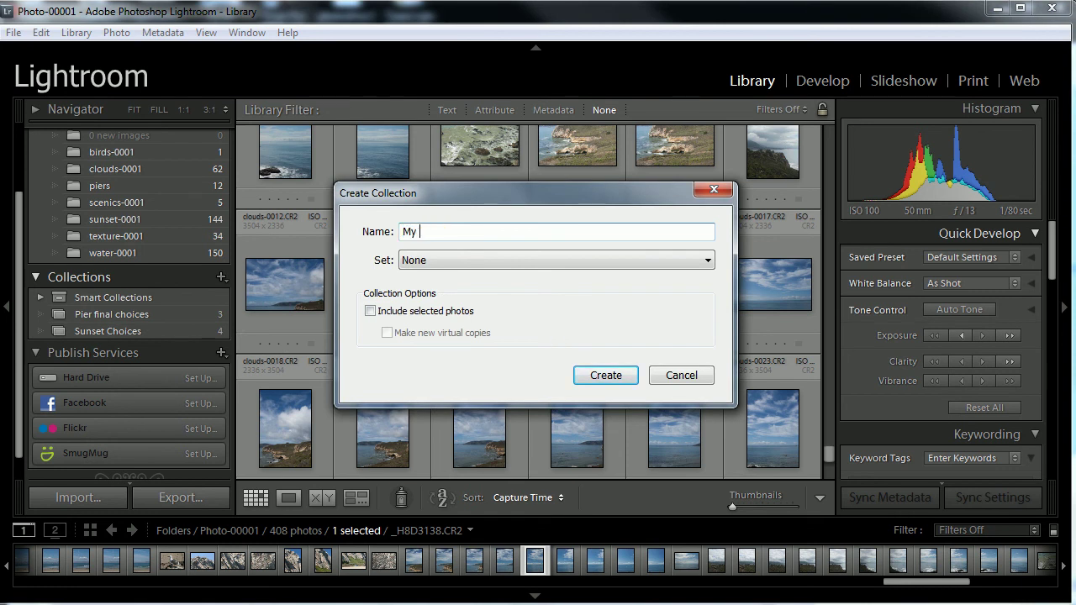
pyautogui.write('best images')
pyautogui.click(605, 376)
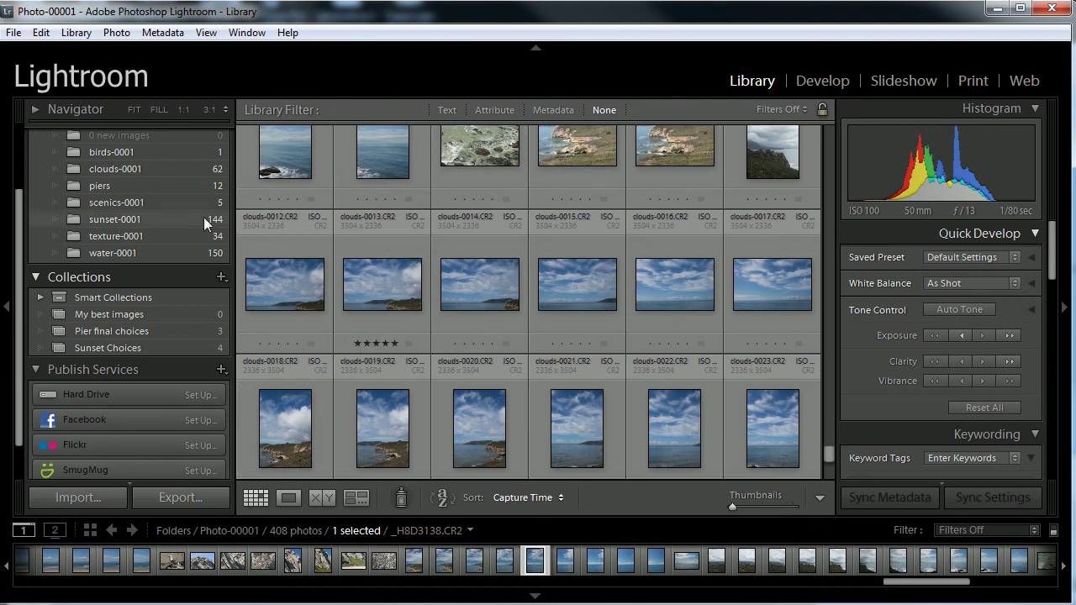
# - Expand Smart Collections and open Five Stars to see its 7 photos
pyautogui.moveTo(21, 277); pyautogui.dragTo(11, 227)
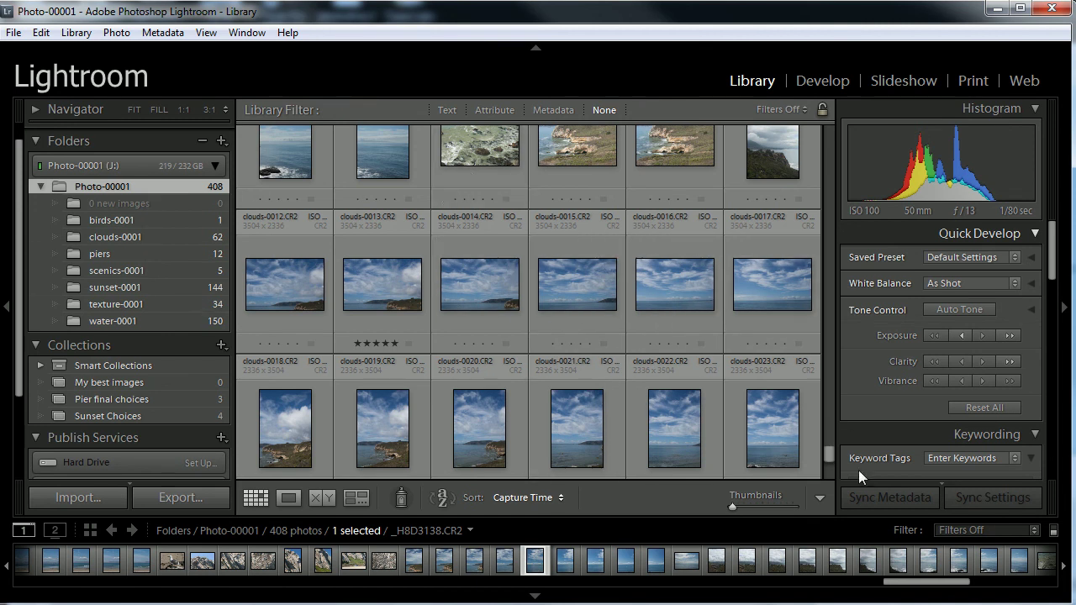
pyautogui.moveTo(828, 454); pyautogui.dragTo(794, 433)
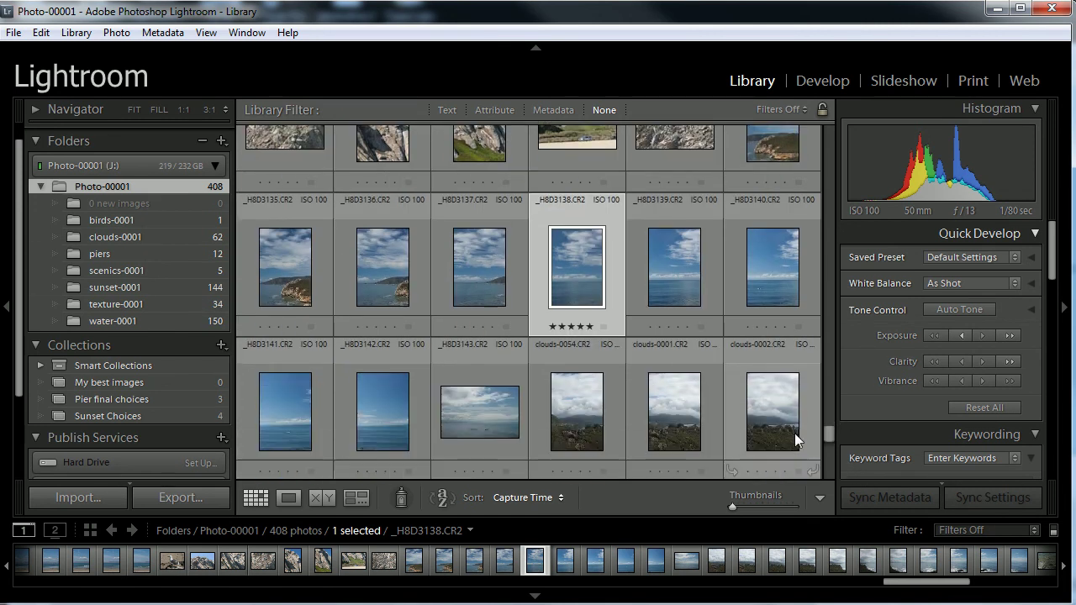
pyautogui.click(39, 365)
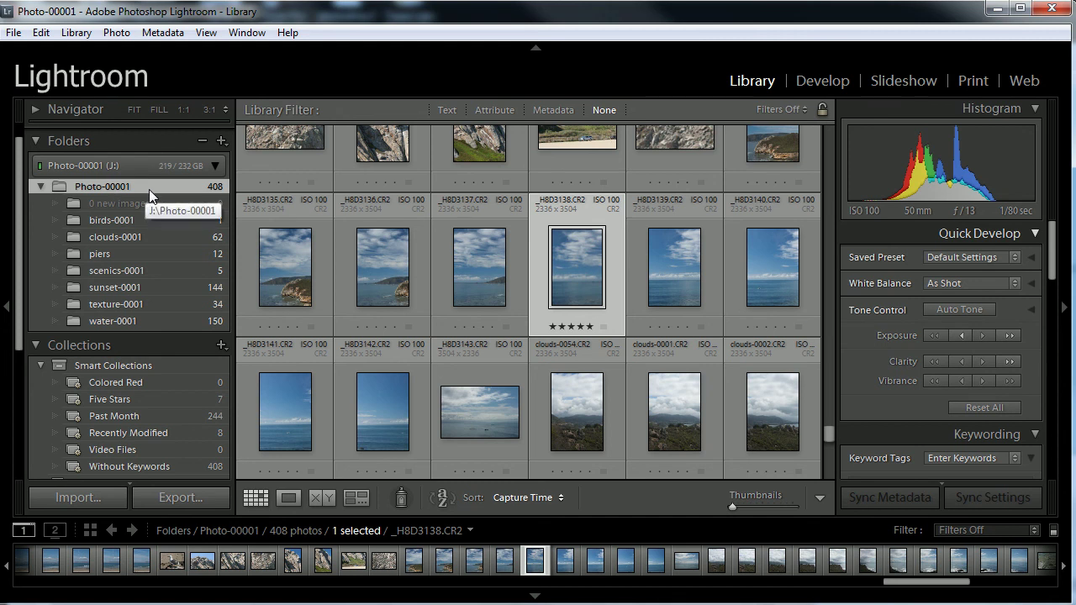
pyautogui.click(111, 398)
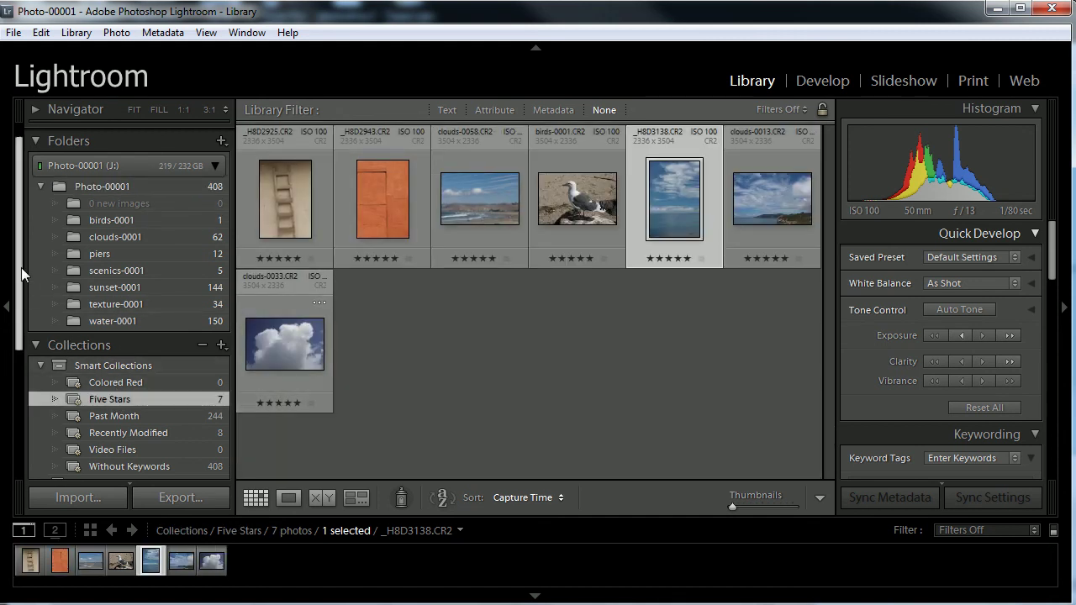
# - Select all seven five-star photos, drop them onto My best images, and open that collection
pyautogui.moveTo(19, 272); pyautogui.dragTo(21, 385)
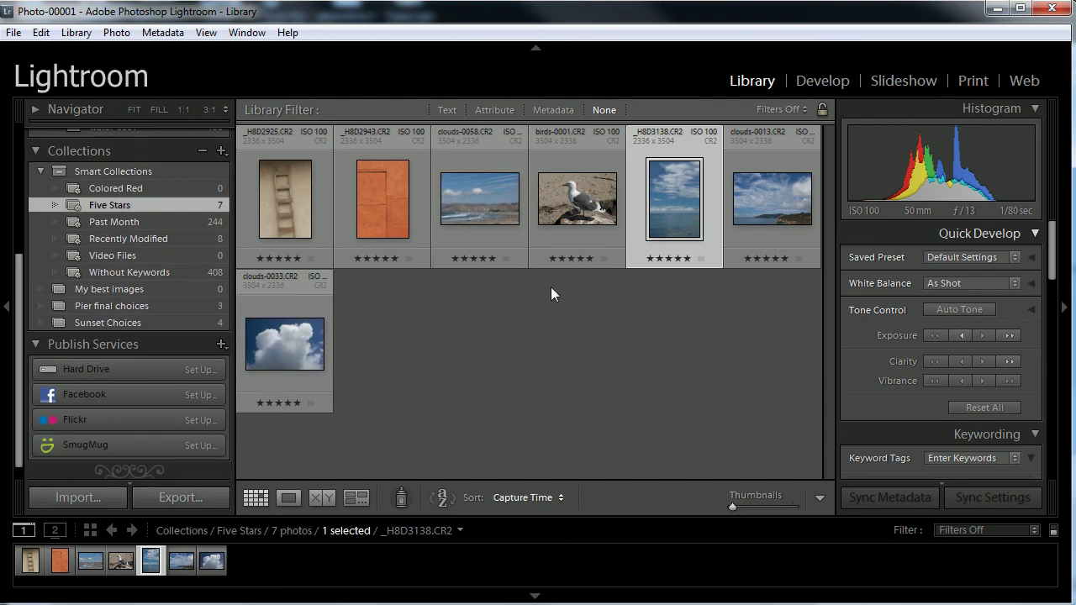
pyautogui.hotkey('ctrl', 'a')
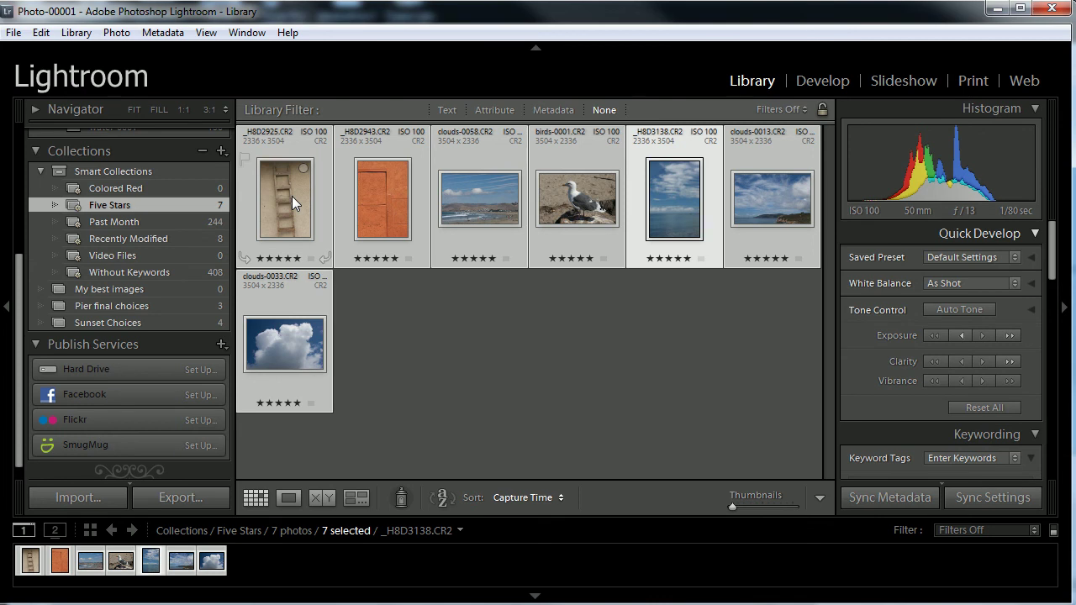
pyautogui.moveTo(291, 196); pyautogui.dragTo(171, 319)
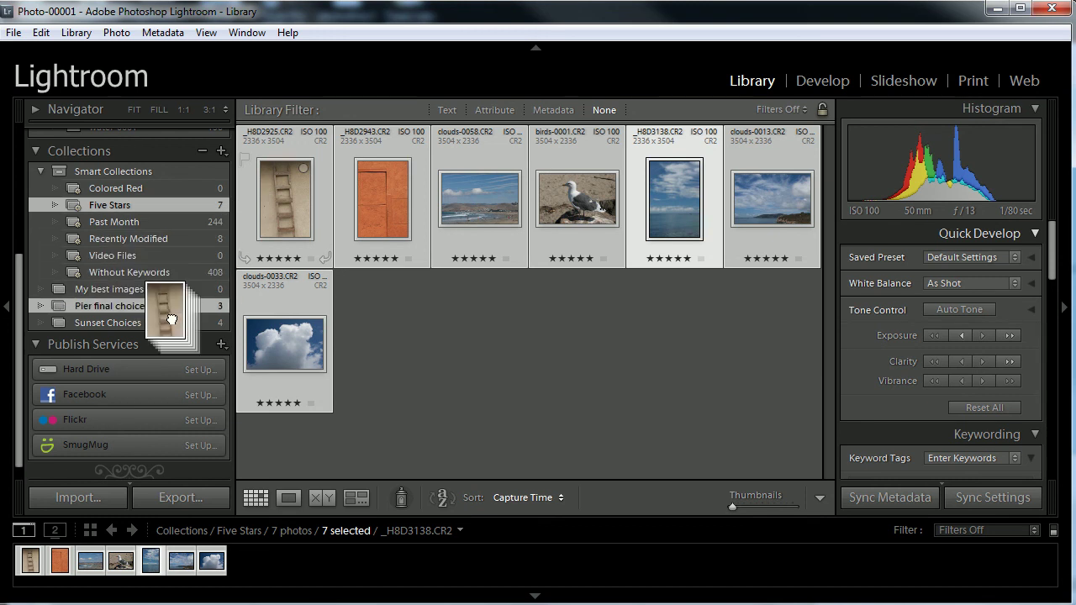
pyautogui.moveTo(172, 318); pyautogui.dragTo(172, 318)
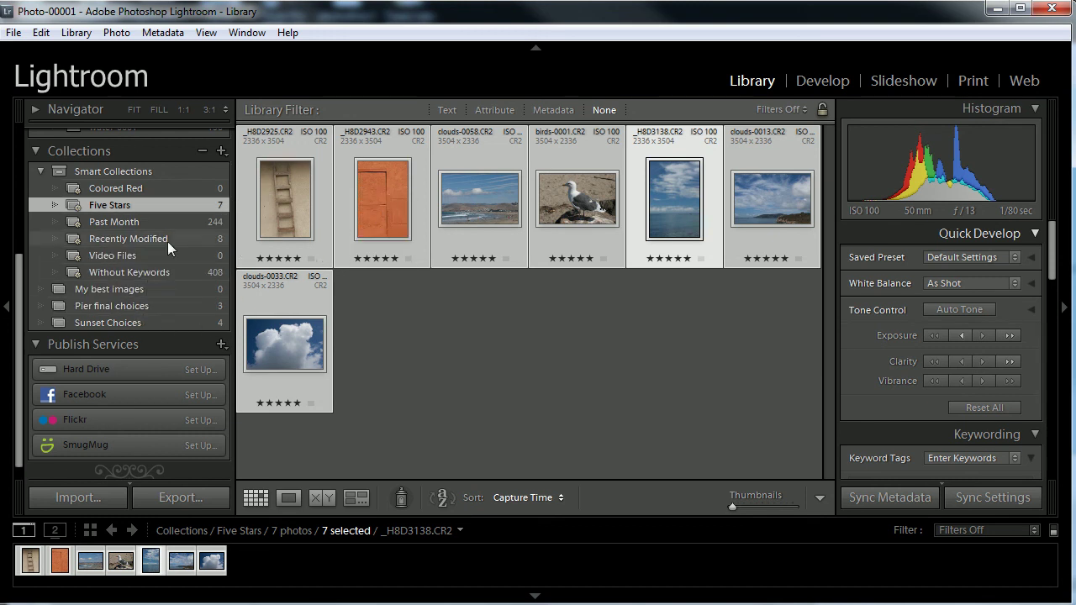
pyautogui.scroll(-1, 21, 294)
pyautogui.scroll(2, 23, 305)
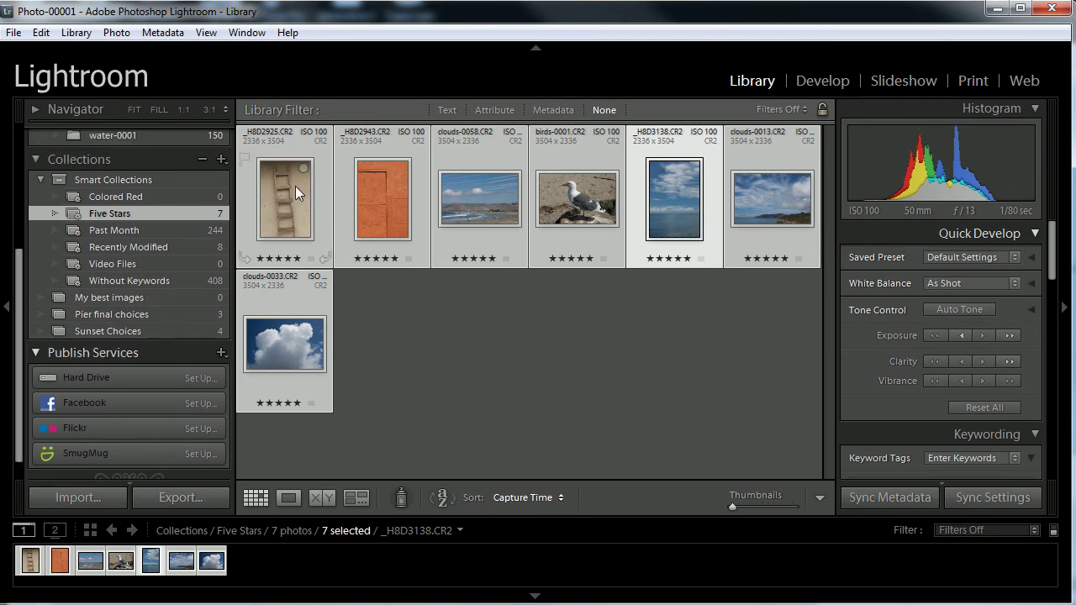
pyautogui.moveTo(285, 195); pyautogui.dragTo(174, 296)
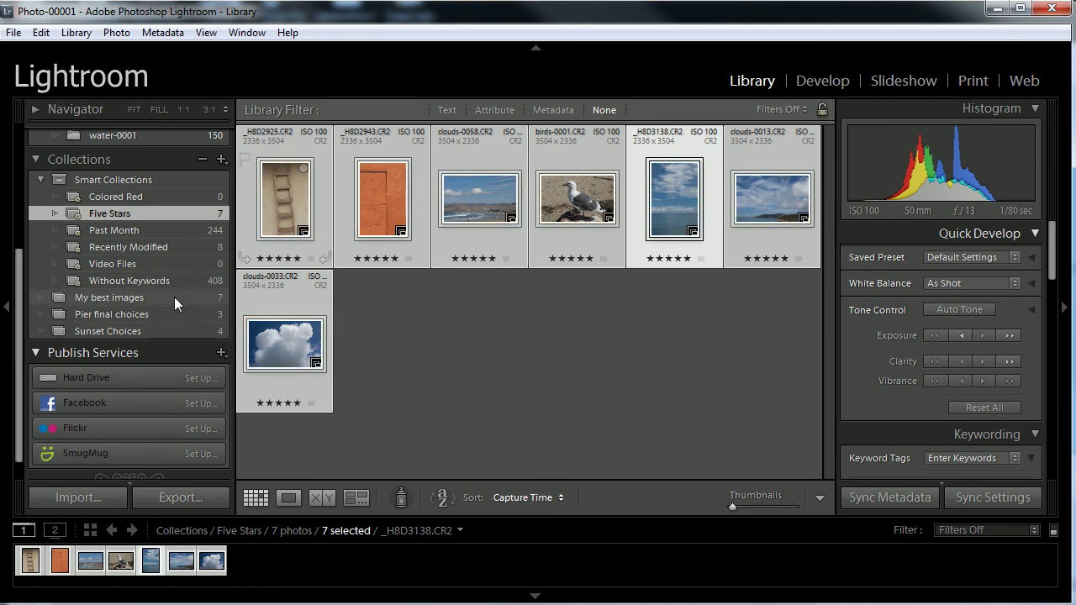
pyautogui.click(174, 297)
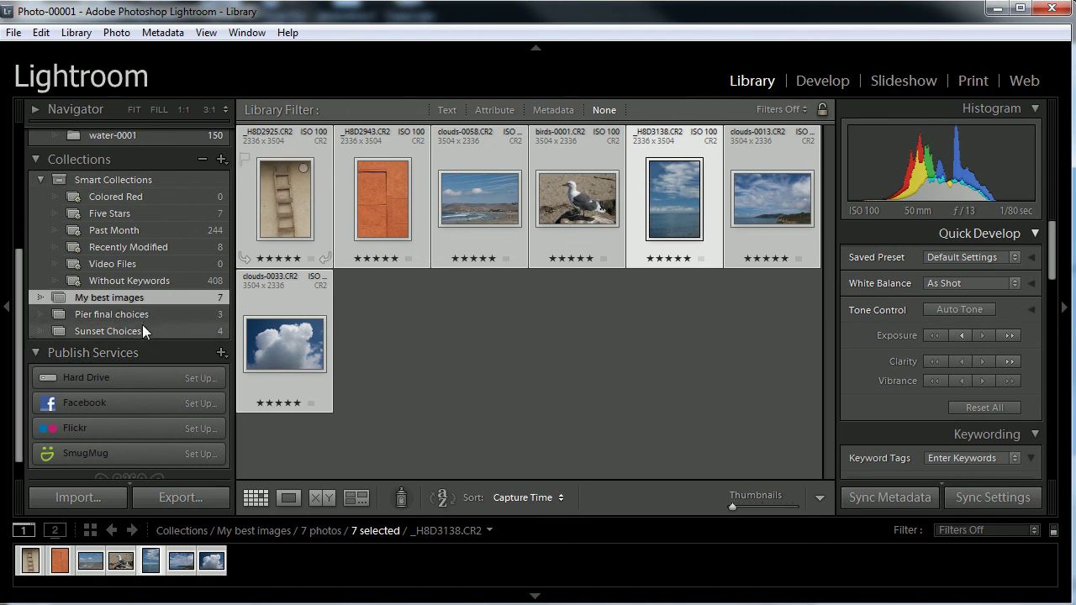
# - View Pier final choices and Sunset Choices, then return to the Photo-00001 folder's 408 photos
pyautogui.click(204, 313)
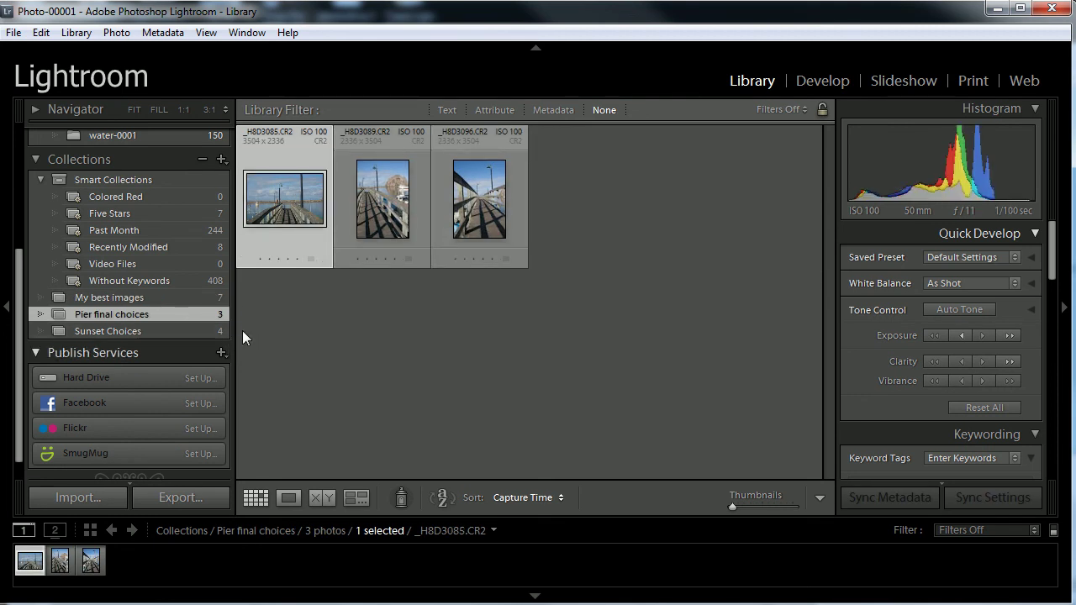
pyautogui.click(132, 330)
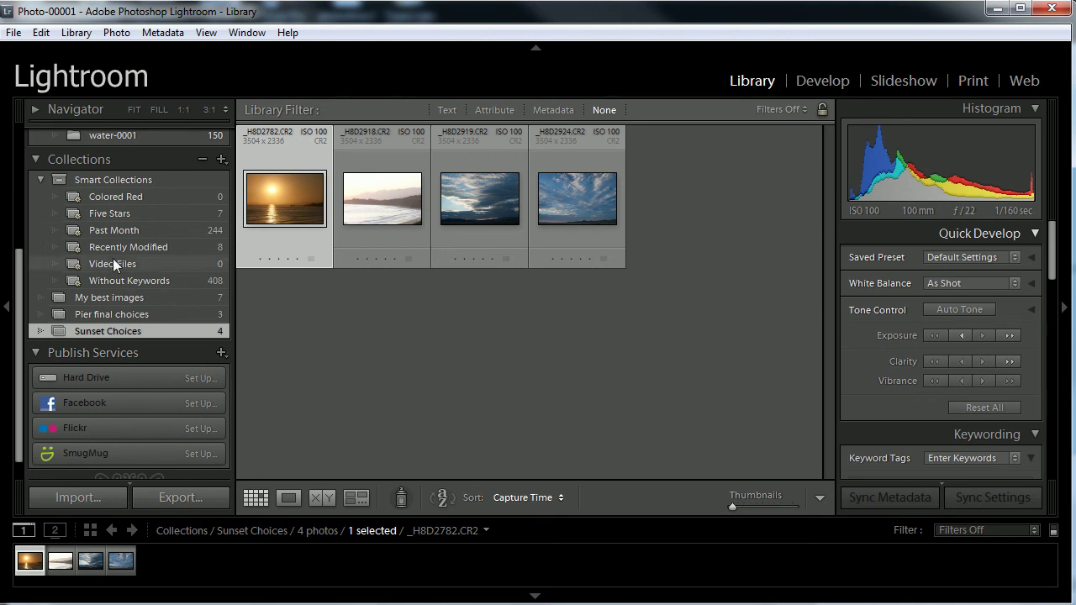
pyautogui.moveTo(19, 309); pyautogui.dragTo(18, 184)
pyautogui.click(108, 210)
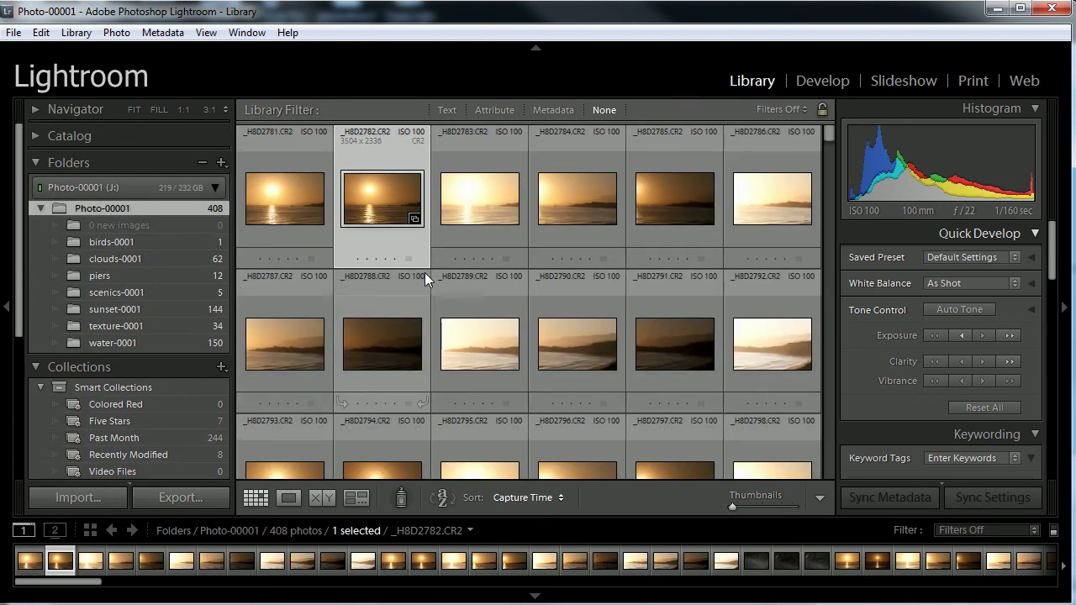